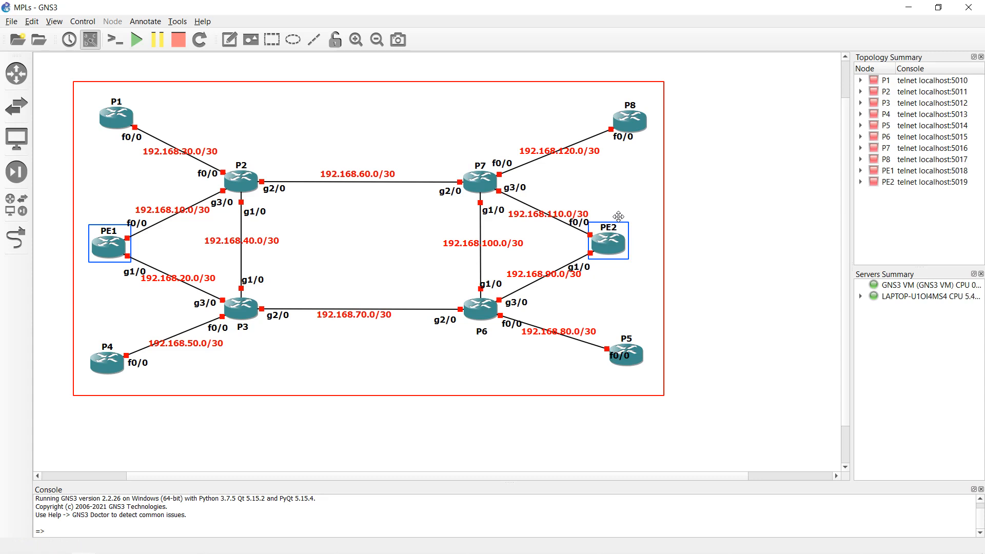
pyautogui.rightClick(229, 180)
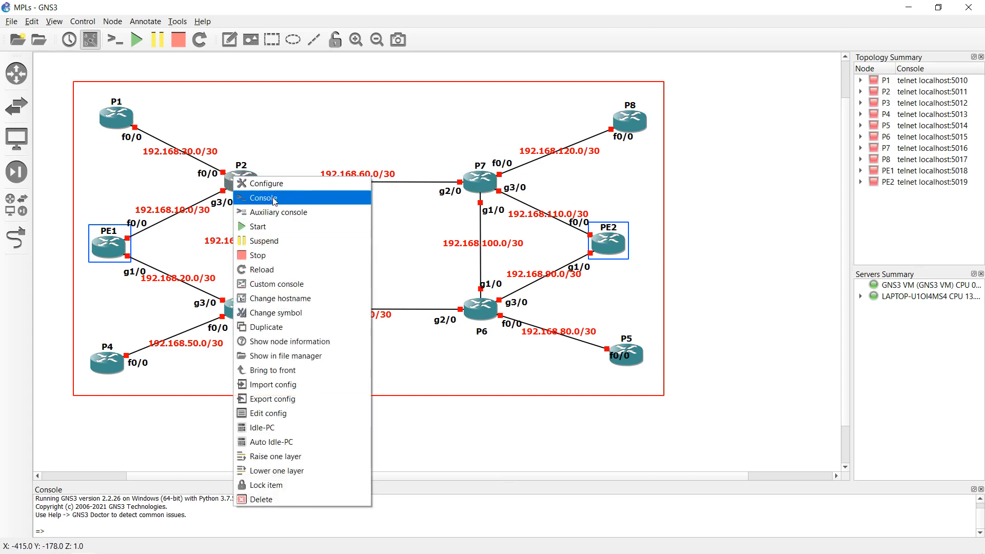
pyautogui.click(275, 200)
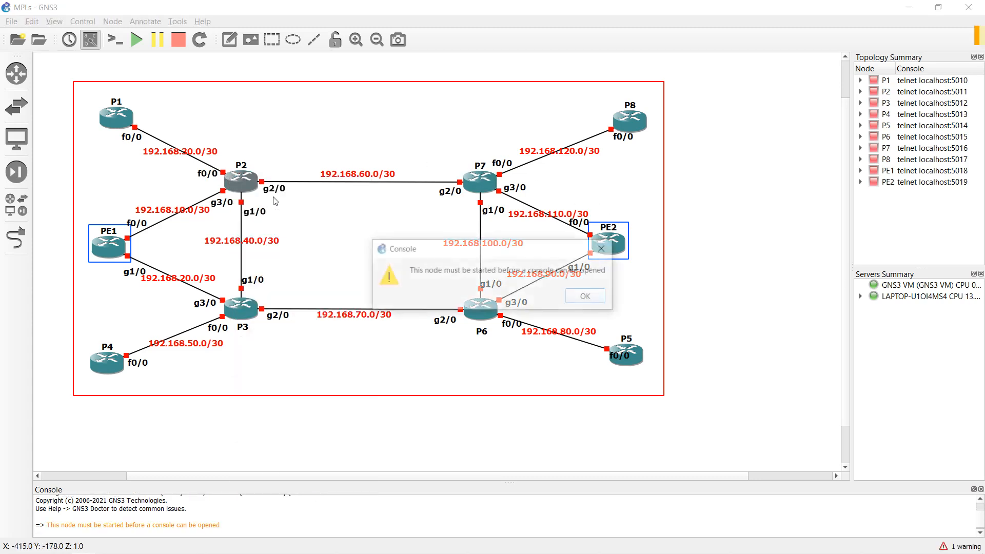
pyautogui.click(587, 297)
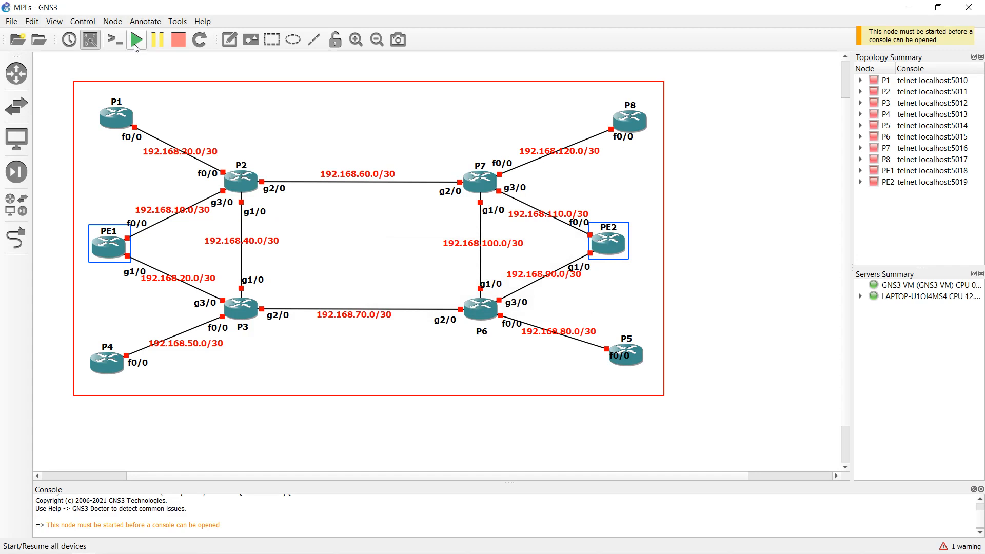
# Start all devices in the MPLS topology and confirm the start
pyautogui.click(137, 40)
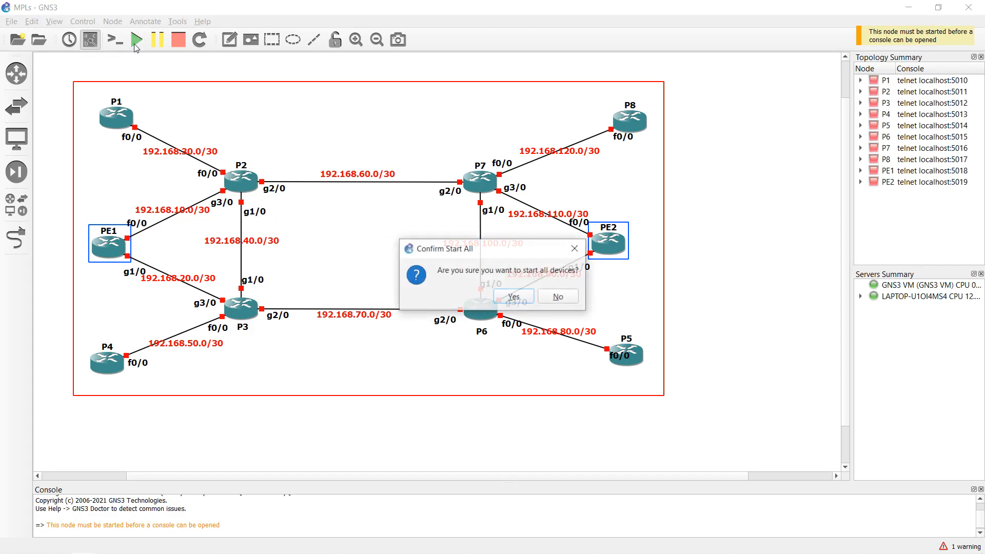
pyautogui.click(512, 296)
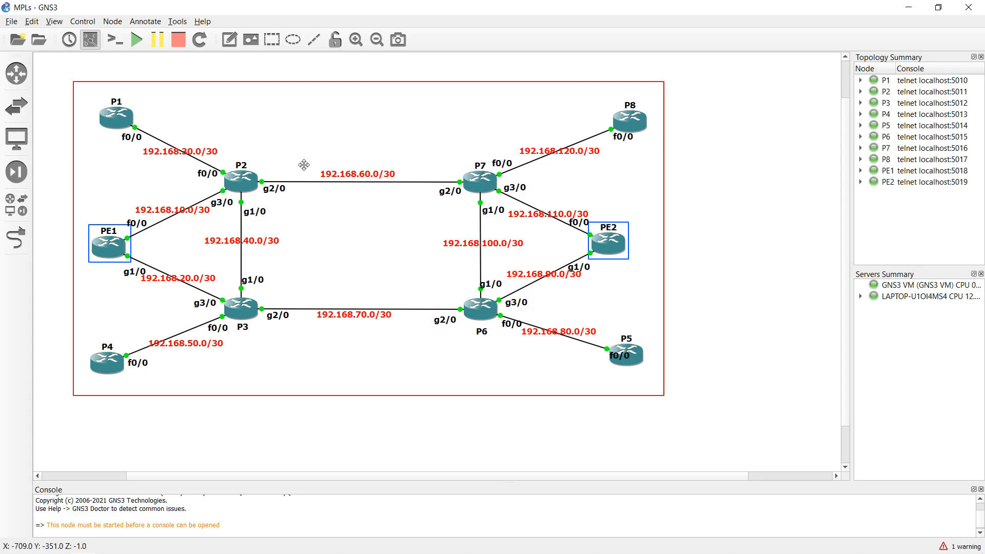
pyautogui.moveTo(237, 180)
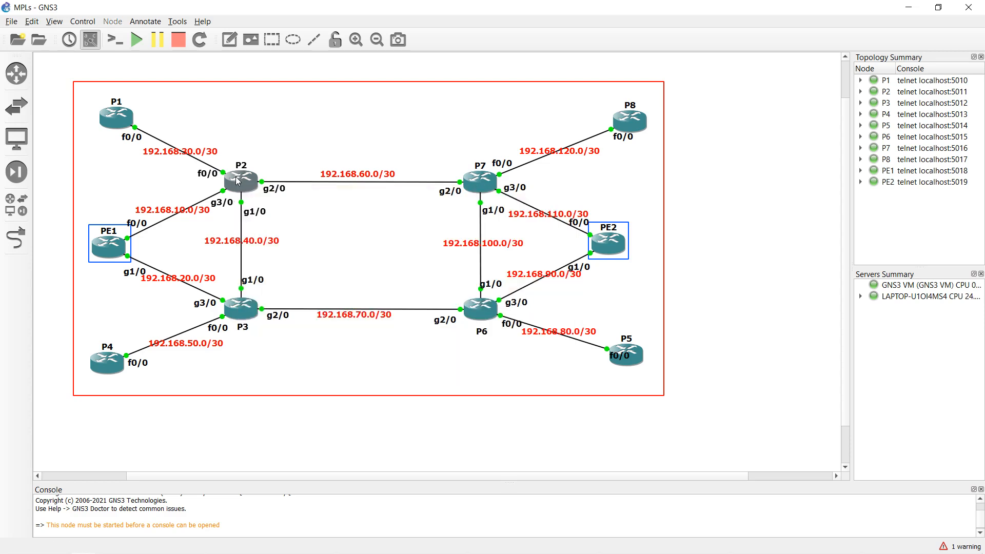
pyautogui.rightClick(236, 177)
pyautogui.click(280, 158)
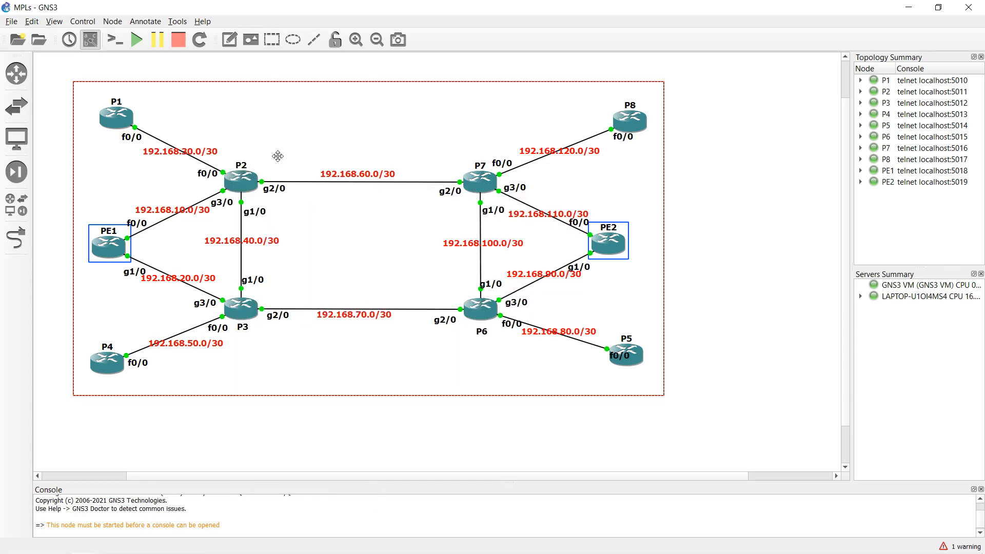
pyautogui.click(134, 243)
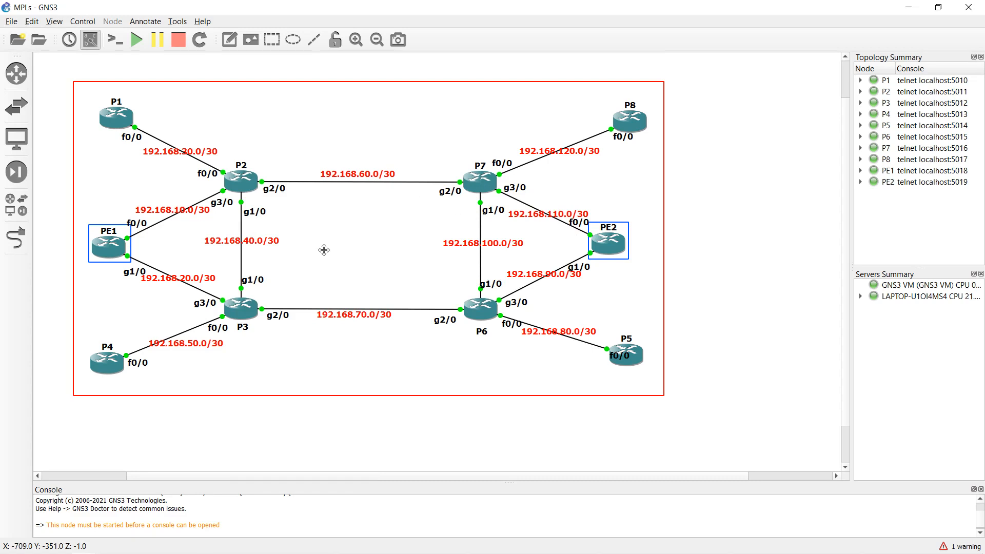
# Open the console of router PE1, list its interfaces with "sh ip int brief", and uncover the topology beside it
pyautogui.rightClick(100, 251)
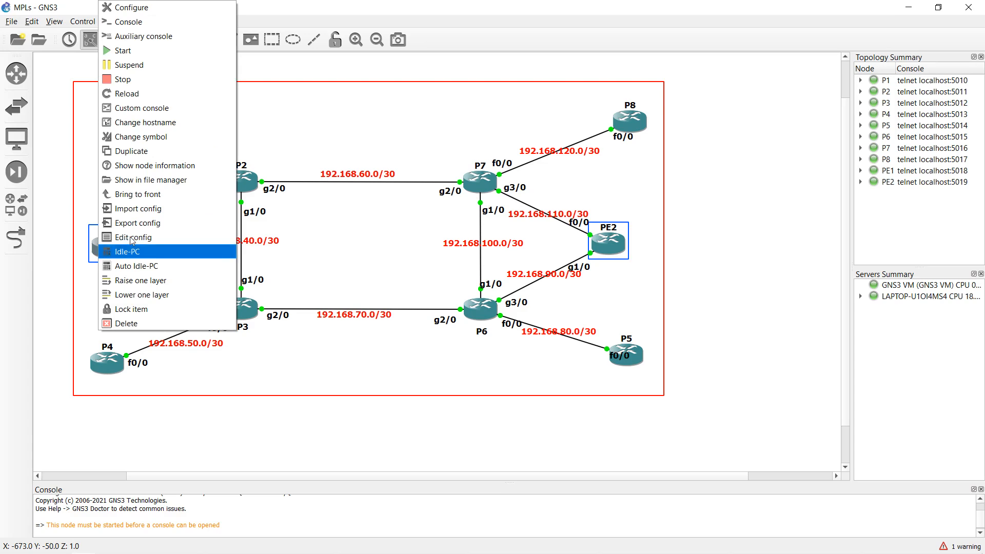
pyautogui.click(164, 23)
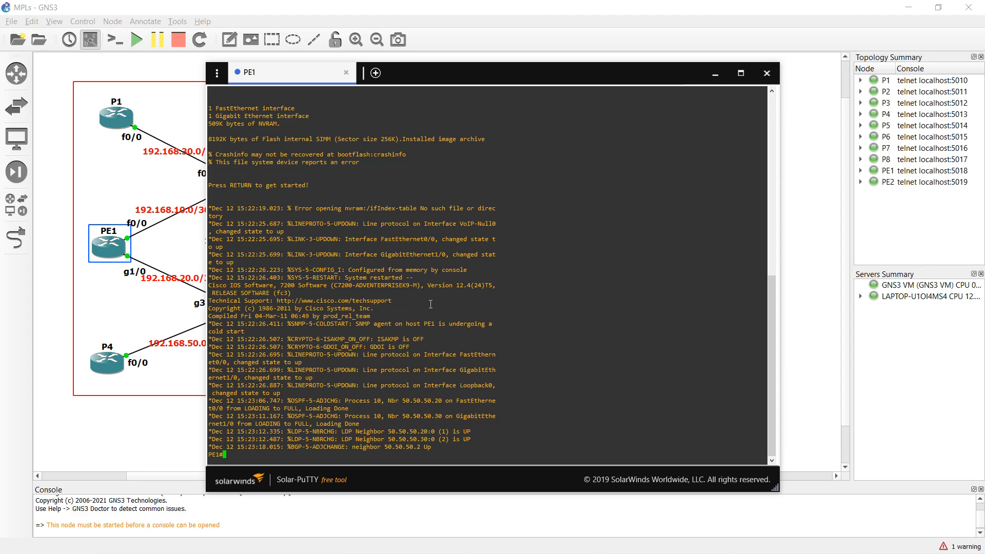
pyautogui.write('sh ip int brief')
pyautogui.press('Return')
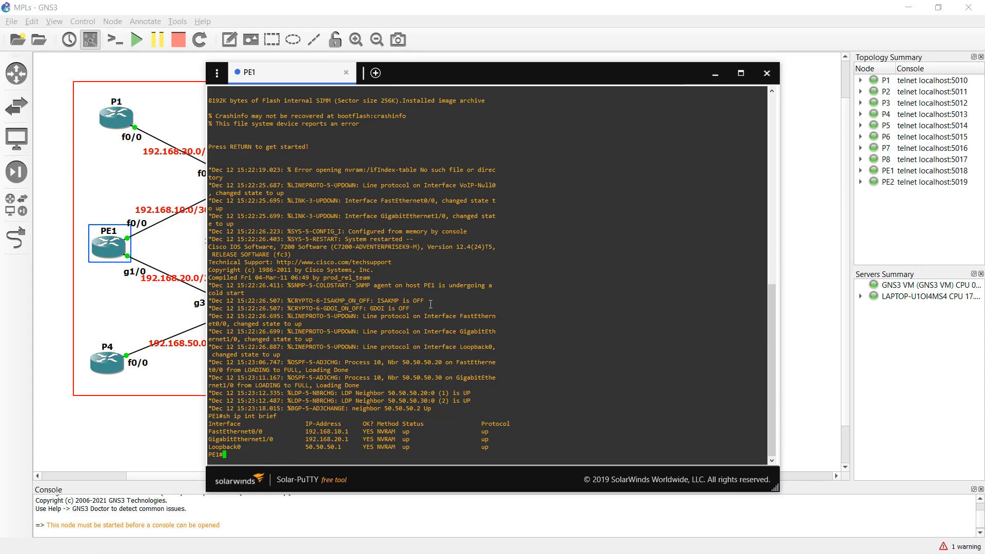
pyautogui.moveTo(461, 77); pyautogui.dragTo(579, 54)
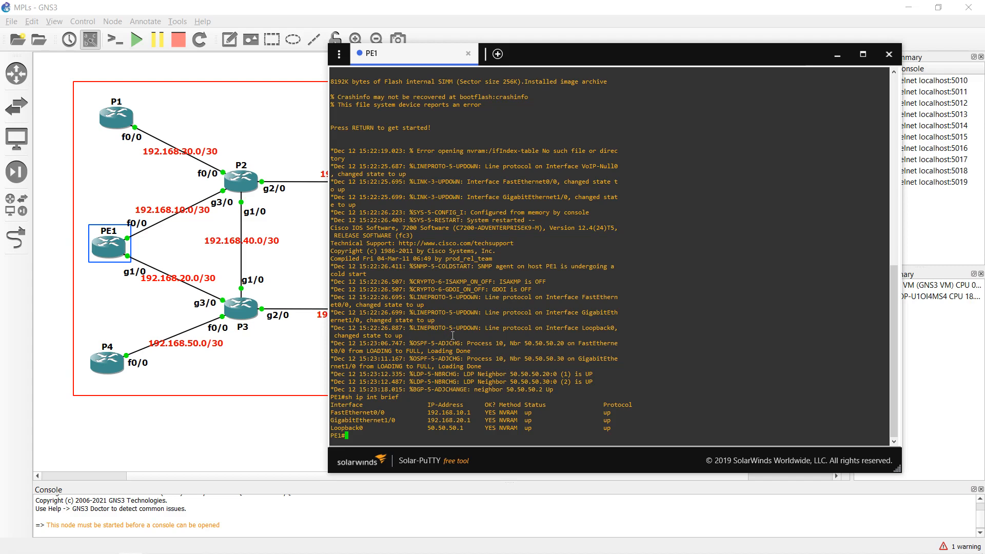
# Display PE1's routing table with "sh ip route" and page through the whole output
pyautogui.write('sh ip in')
pyautogui.press('BackSpace')
pyautogui.press('BackSpace')
pyautogui.press('BackSpace')
pyautogui.press('BackSpace')
pyautogui.press('BackSpace')
pyautogui.press('BackSpace')
pyautogui.press('BackSpace')
pyautogui.press('BackSpace')
pyautogui.write('sh ip route')
pyautogui.press('Return')
pyautogui.press('Return')
pyautogui.press('Return')
pyautogui.press('Return')
pyautogui.press('Return')
pyautogui.press('Return')
pyautogui.press('Return')
pyautogui.press('Return')
pyautogui.press('Return')
pyautogui.press('Return')
pyautogui.press('Return')
pyautogui.press('Return')
pyautogui.press('Return')
pyautogui.press('Return')
pyautogui.press('Return')
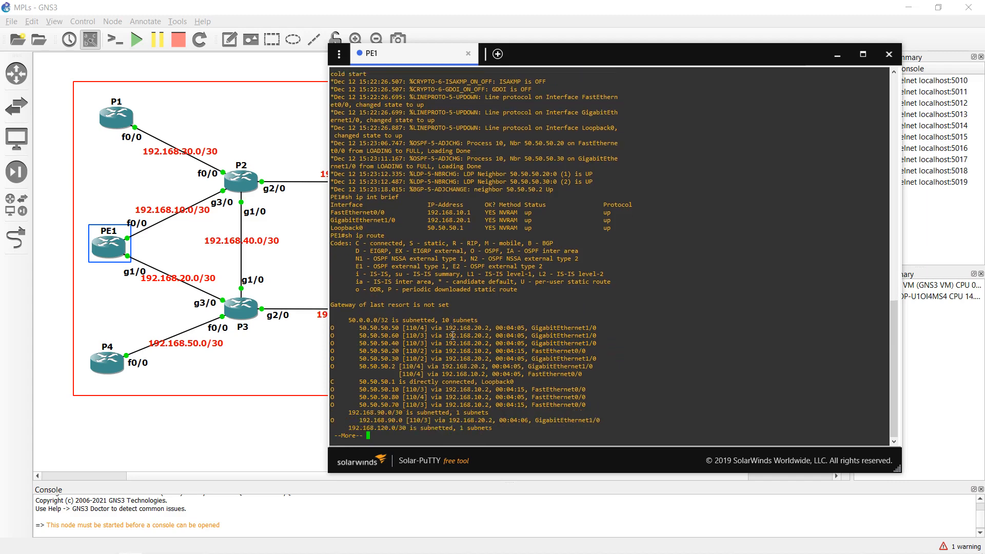
pyautogui.press('Return')
pyautogui.press('Return')
pyautogui.press('Return')
pyautogui.press('Return')
pyautogui.press('Return')
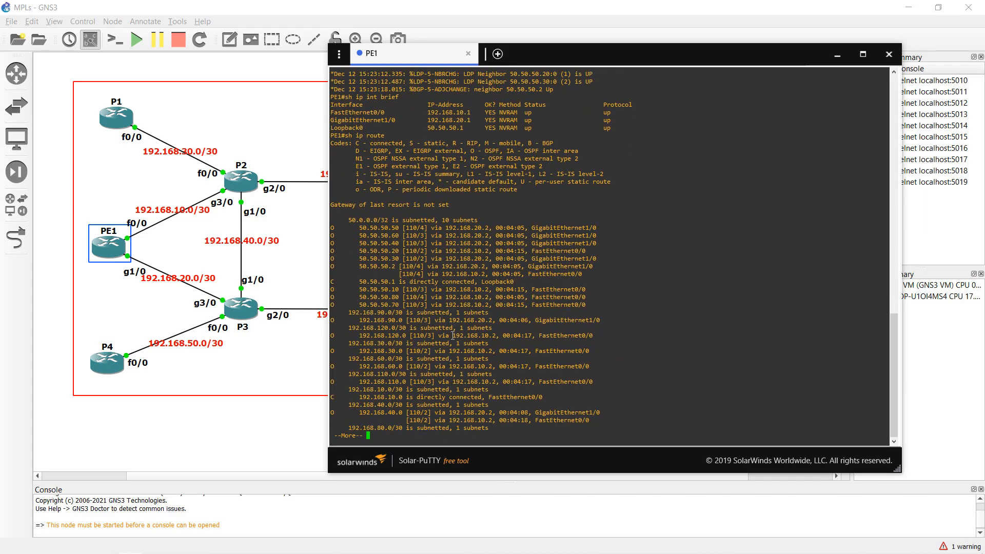
pyautogui.press('Return')
pyautogui.press('Return')
pyautogui.press('Return')
pyautogui.press('Return')
pyautogui.press('Return')
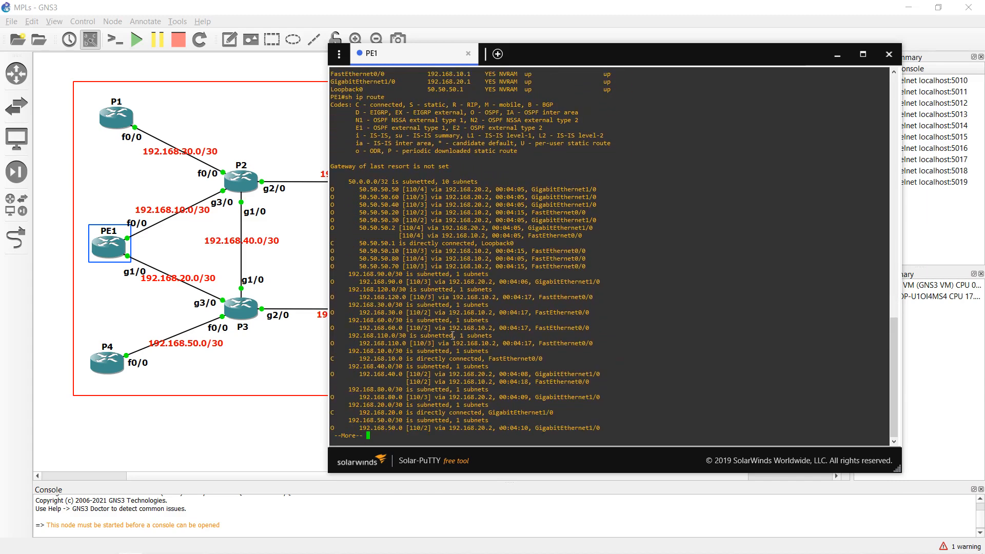
pyautogui.press('Return')
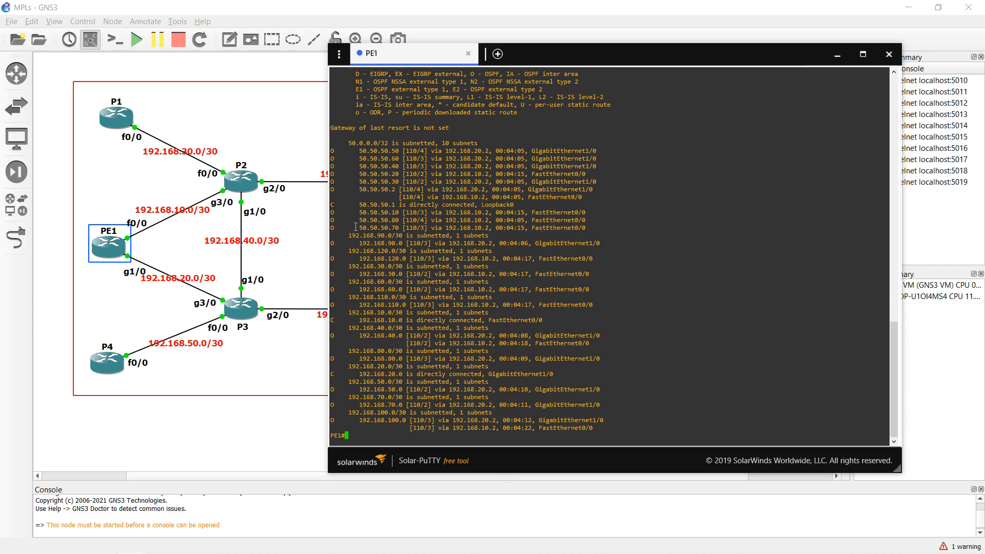
# View the full topology, return to the PE1 console, and display the label table with "sh mpls forwarding-table"
pyautogui.moveTo(649, 61); pyautogui.dragTo(611, 79)
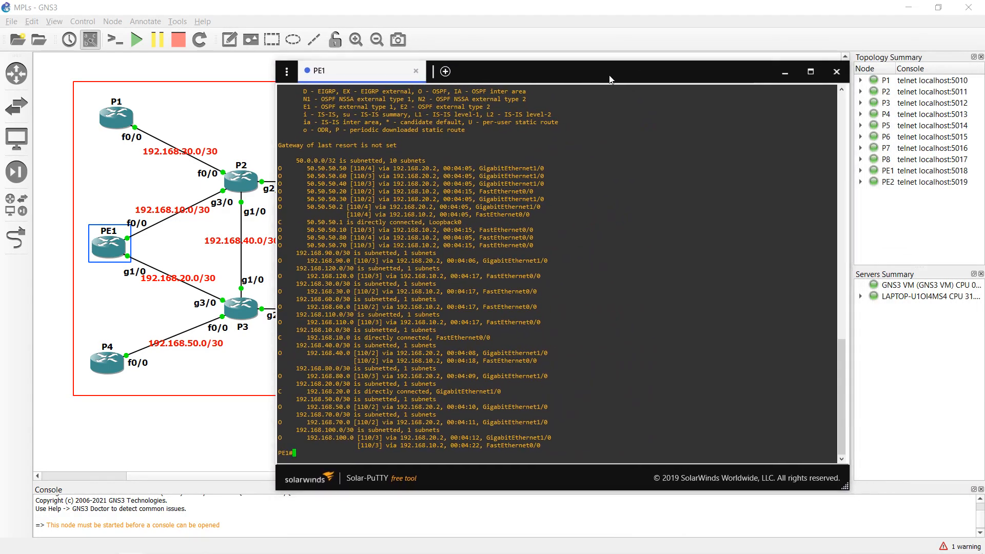
pyautogui.click(784, 74)
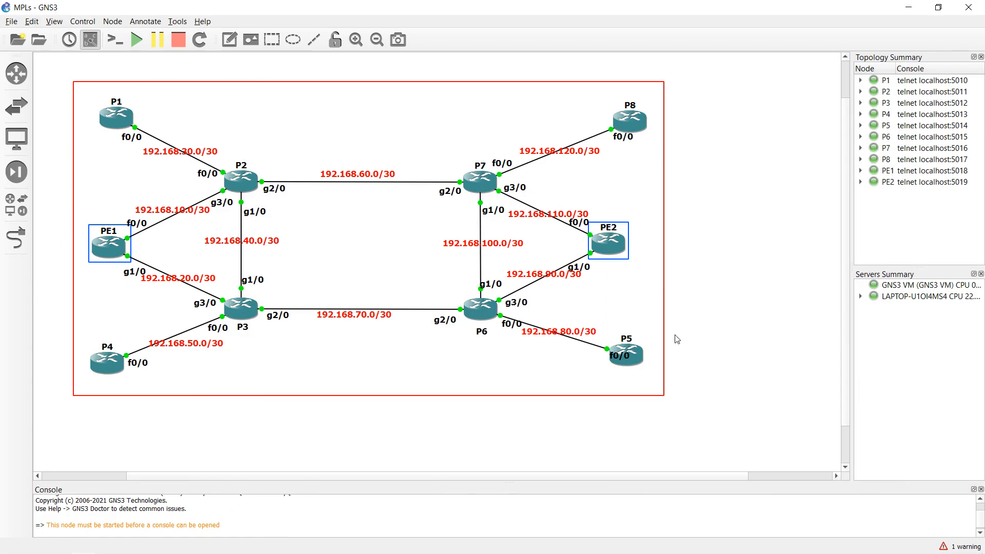
pyautogui.moveTo(228, 540)
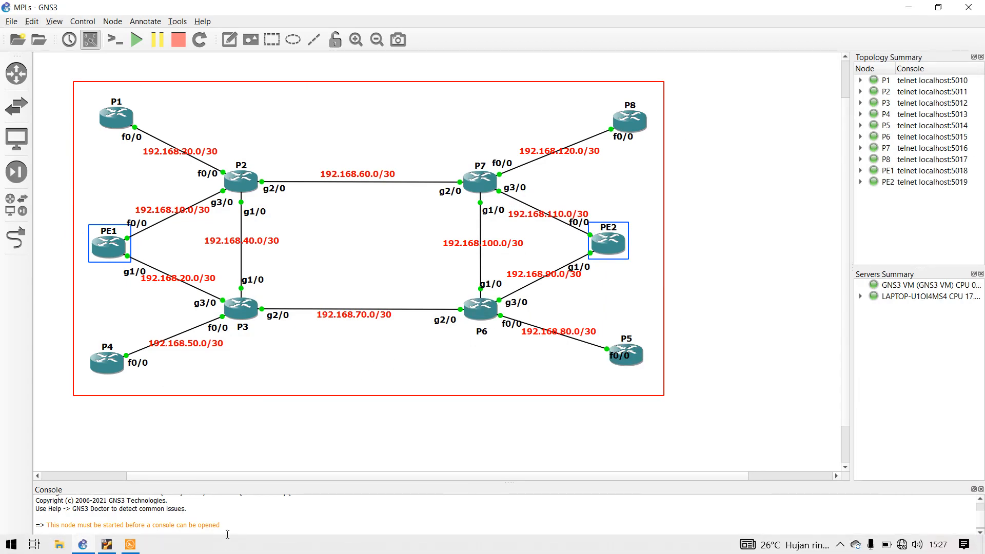
pyautogui.click(130, 544)
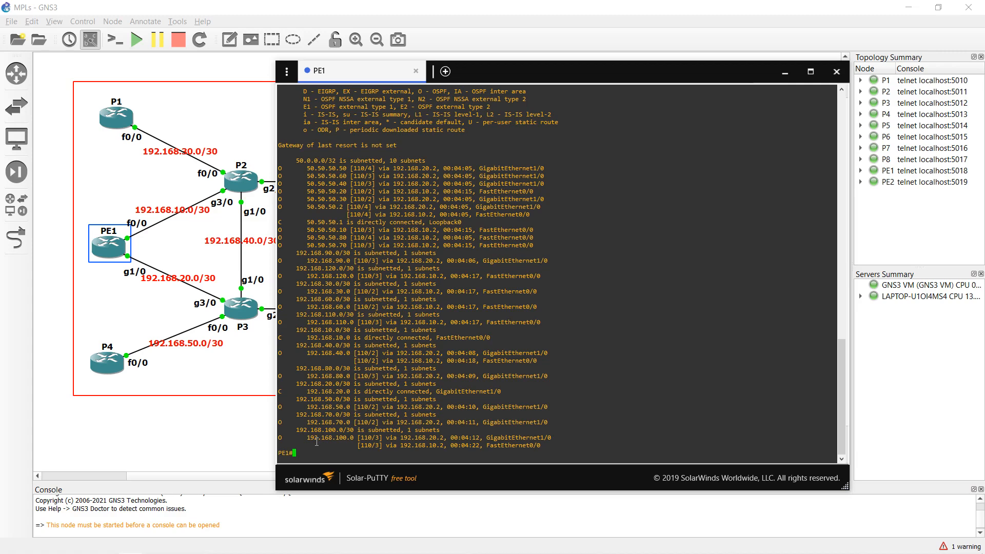
pyautogui.write('sh mpls forwarding-table')
pyautogui.press('Return')
pyautogui.press('Return')
pyautogui.press('Return')
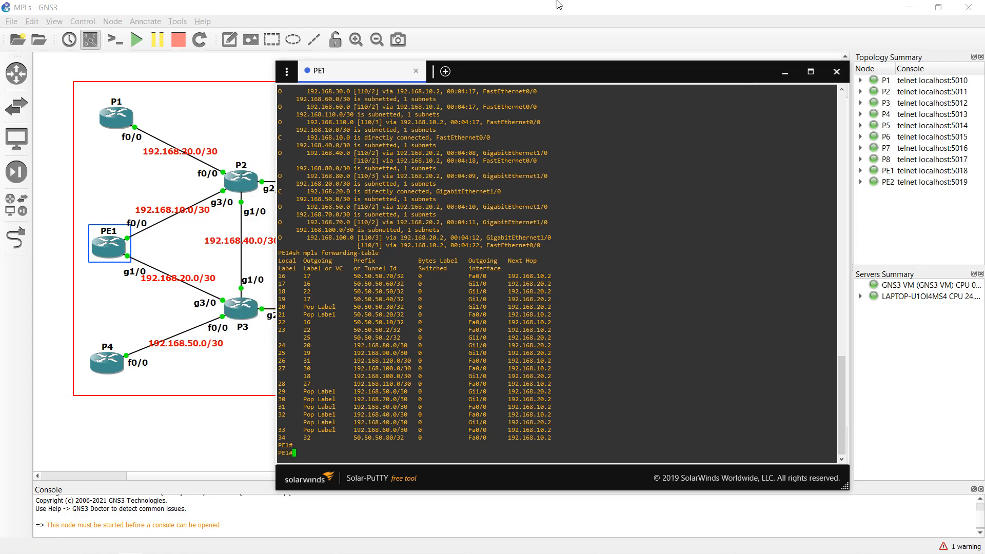
# Display PE1's BGP neighbor details with "sh ip bgp neighbor" and read through the complete output
pyautogui.moveTo(559, 4)
pyautogui.moveTo(648, 77); pyautogui.dragTo(717, 49)
pyautogui.click(527, 420)
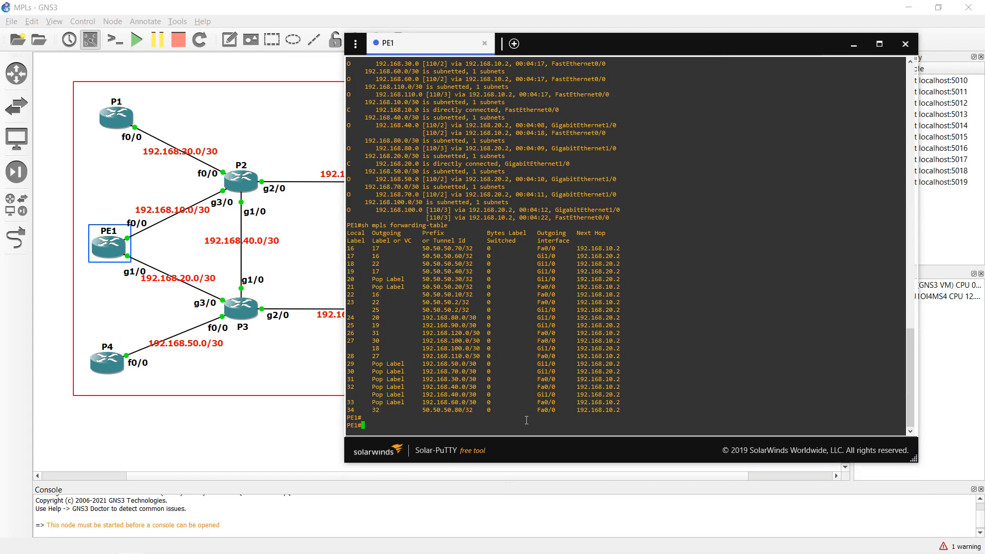
pyautogui.write('sh ip bgp neighbord')
pyautogui.press('Return')
pyautogui.press('Up')
pyautogui.press('BackSpace')
pyautogui.press('Return')
pyautogui.press('Return')
pyautogui.press('Return')
pyautogui.press('Return')
pyautogui.press('Return')
pyautogui.press('Return')
pyautogui.press('Return')
pyautogui.press('Return')
pyautogui.press('Return')
pyautogui.press('Return')
pyautogui.press('Return')
pyautogui.press('Return')
pyautogui.press('Return')
pyautogui.press('Return')
pyautogui.press('Return')
pyautogui.press('Return')
pyautogui.press('Return')
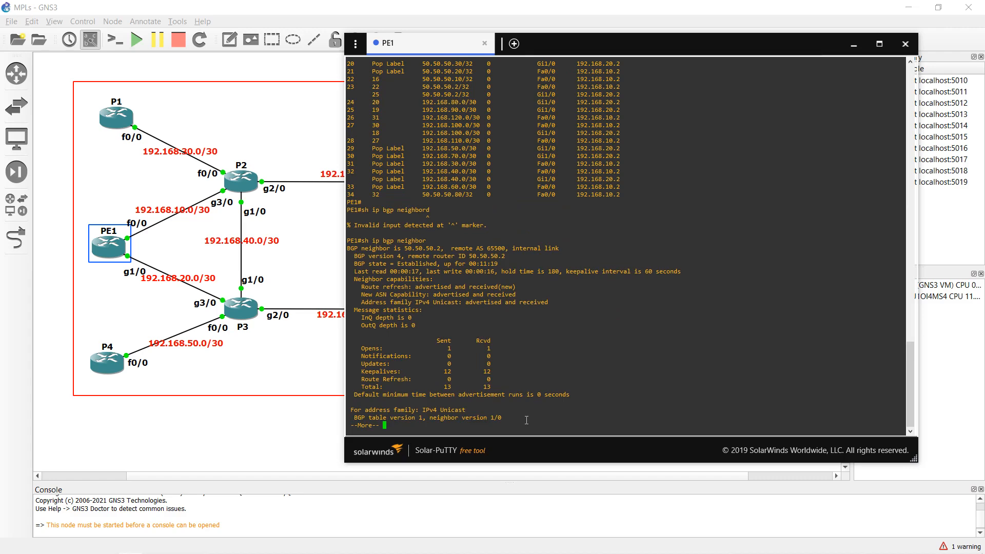
pyautogui.press('space')
pyautogui.press('Return')
pyautogui.press('Return')
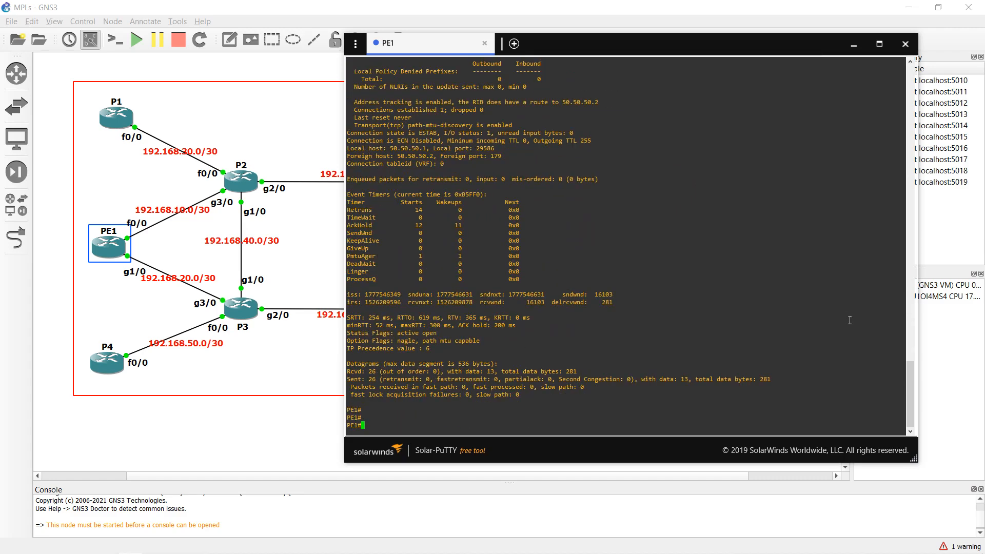
pyautogui.moveTo(910, 393); pyautogui.dragTo(909, 324)
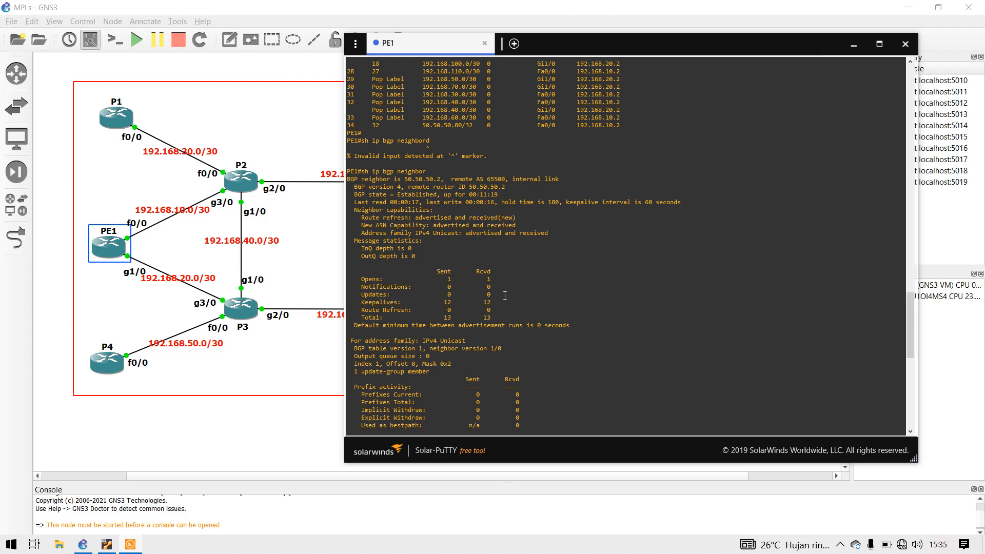
pyautogui.scroll(-10, 505, 295)
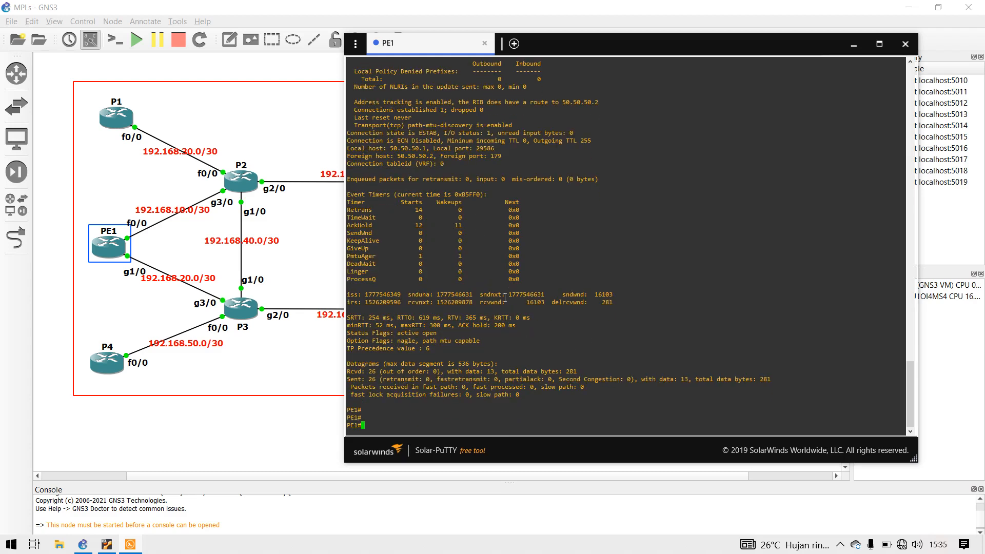
# Display the BGP summary on PE1 with "sh ip bgp summary"
pyautogui.write('sh ip bgp summary')
pyautogui.press('Return')
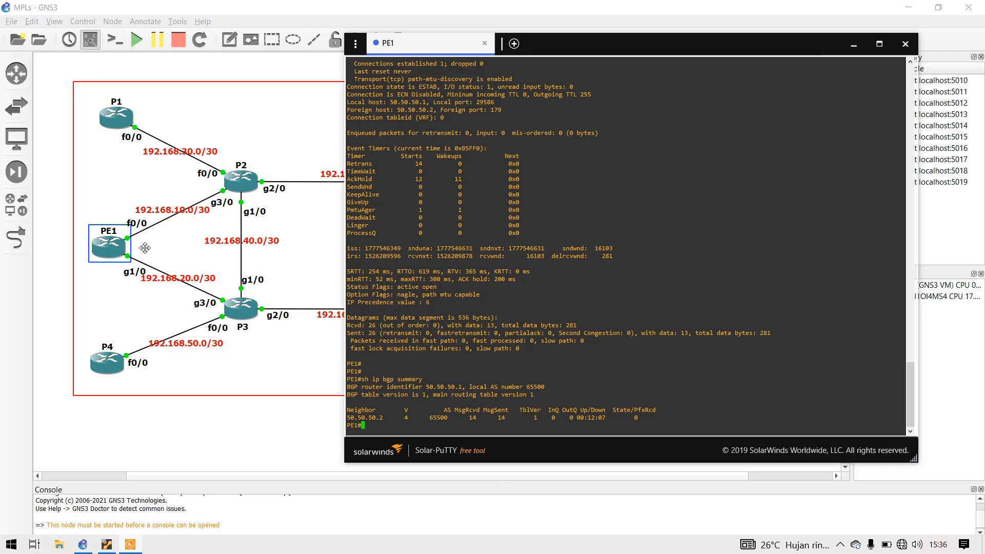
# Ping PE2's loopback from PE1 with "ping 50.50.50.2 source 50.50.50.1"
pyautogui.moveTo(660, 46); pyautogui.dragTo(543, 76)
pyautogui.write('ping 50')
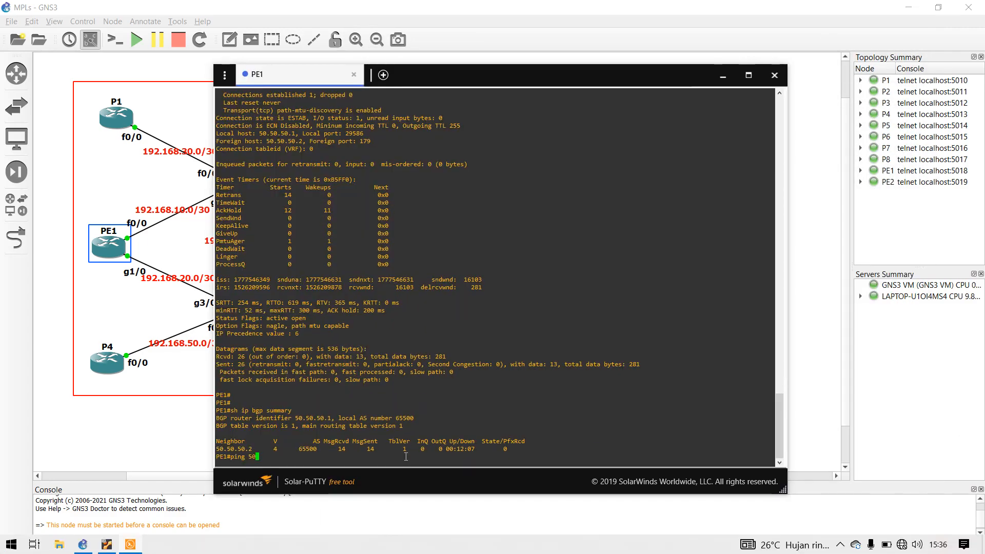
pyautogui.write('.50.50.2 source 50.50.50.1')
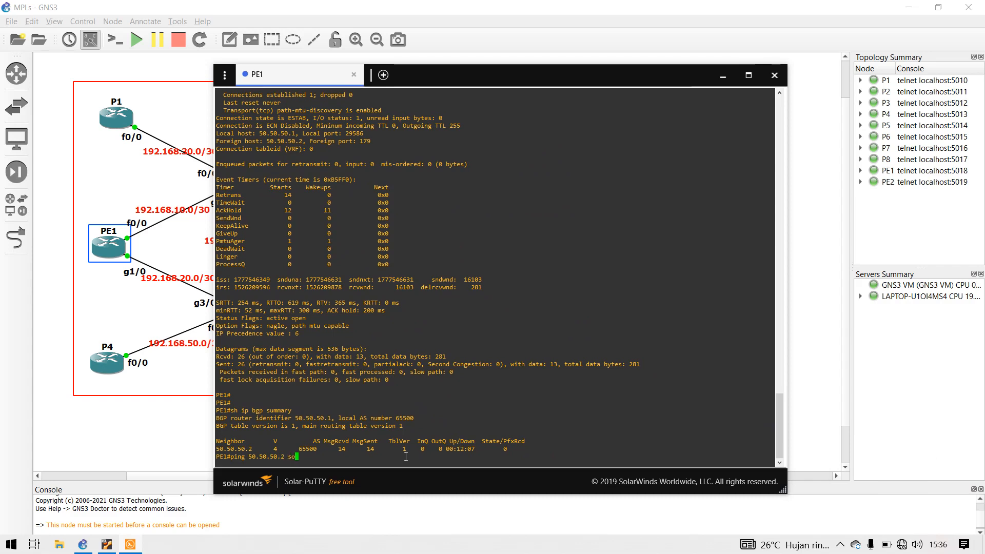
pyautogui.press('Return')
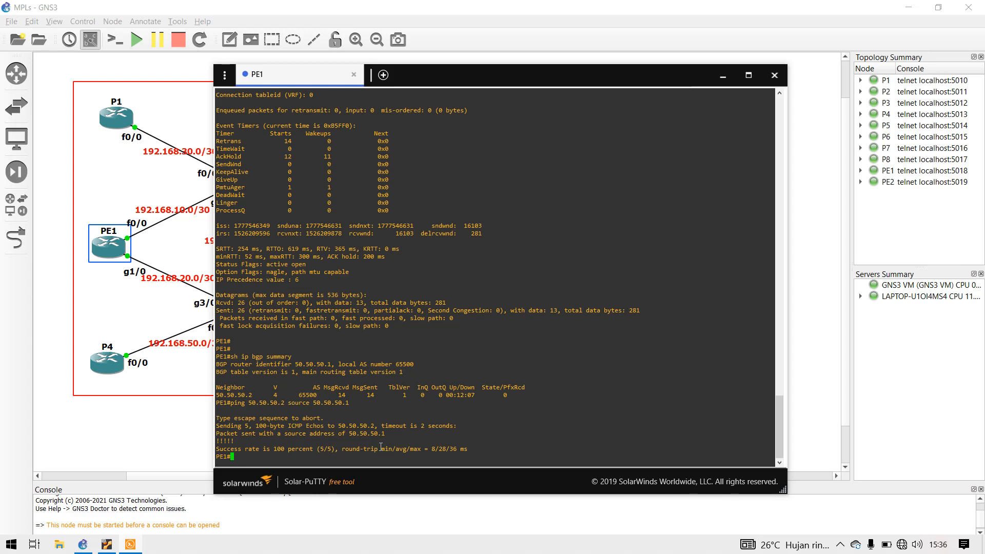
# Trace the path from PE1 to PE2's loopback with "traceroute 50.50.50.2 source 50.50.50.1"
pyautogui.write('traceroute 50.50.50.1')
pyautogui.write('source 50.50.50.1')
pyautogui.press('Return')
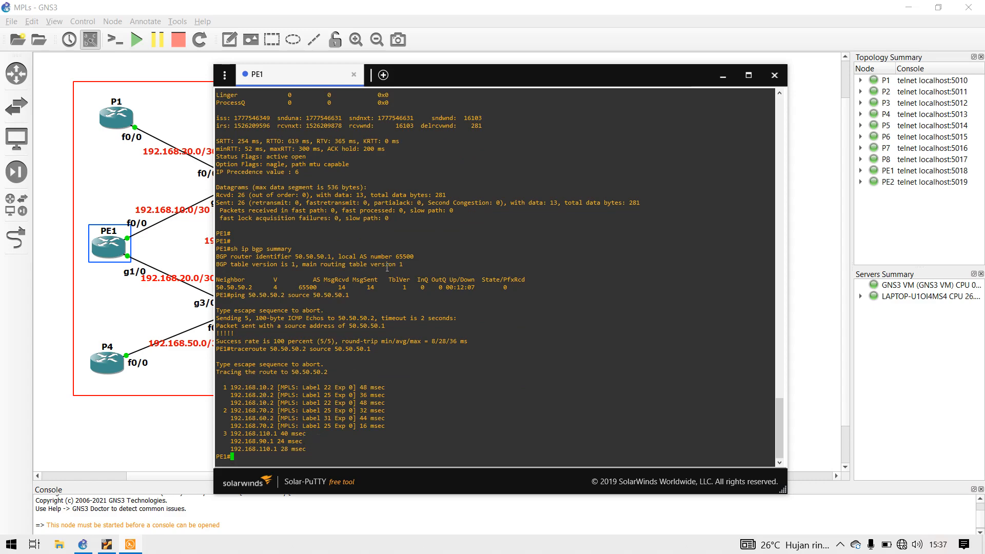
# Put the PE1 console out of the way to examine the full topology from PE1 to PE2
pyautogui.moveTo(449, 82); pyautogui.dragTo(625, 72)
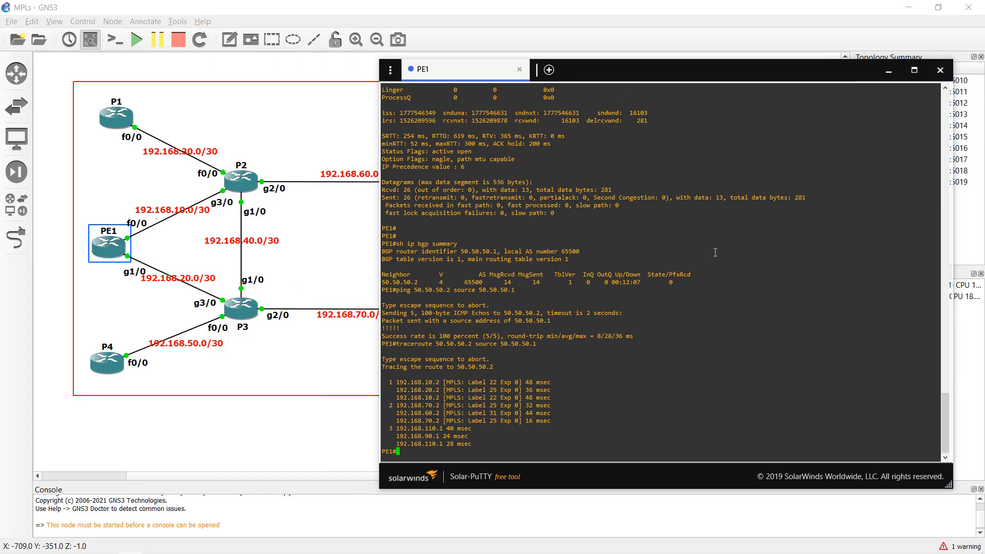
pyautogui.click(888, 71)
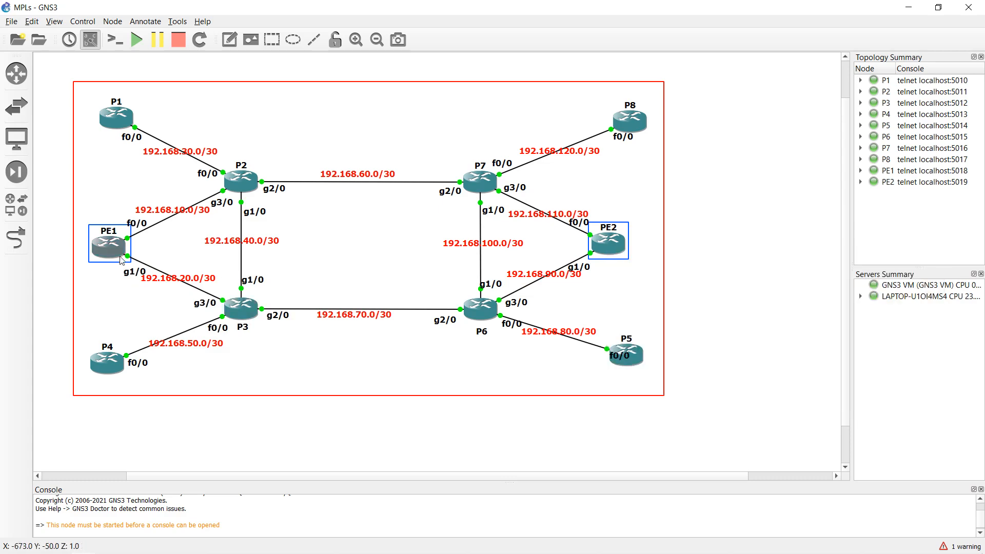
pyautogui.moveTo(120, 257)
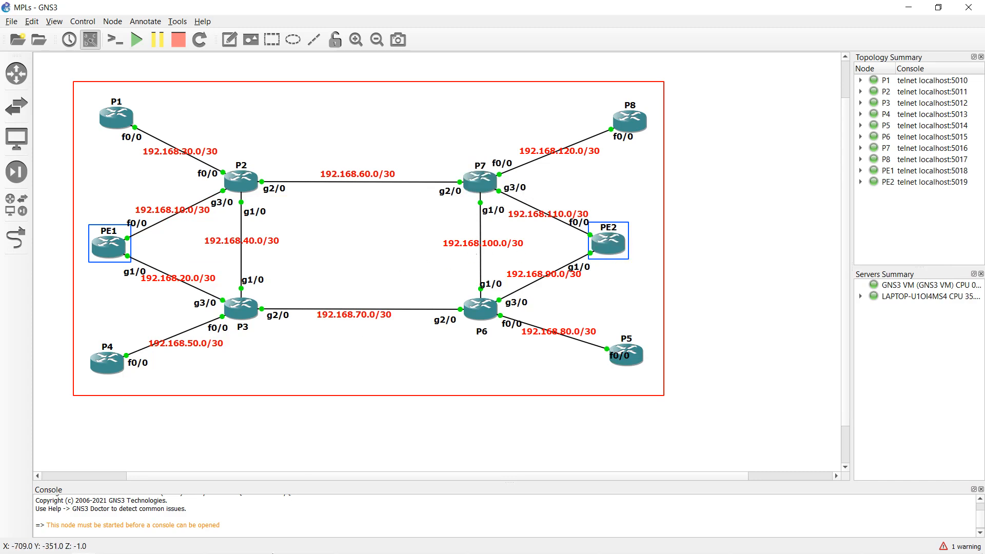
pyautogui.moveTo(128, 547)
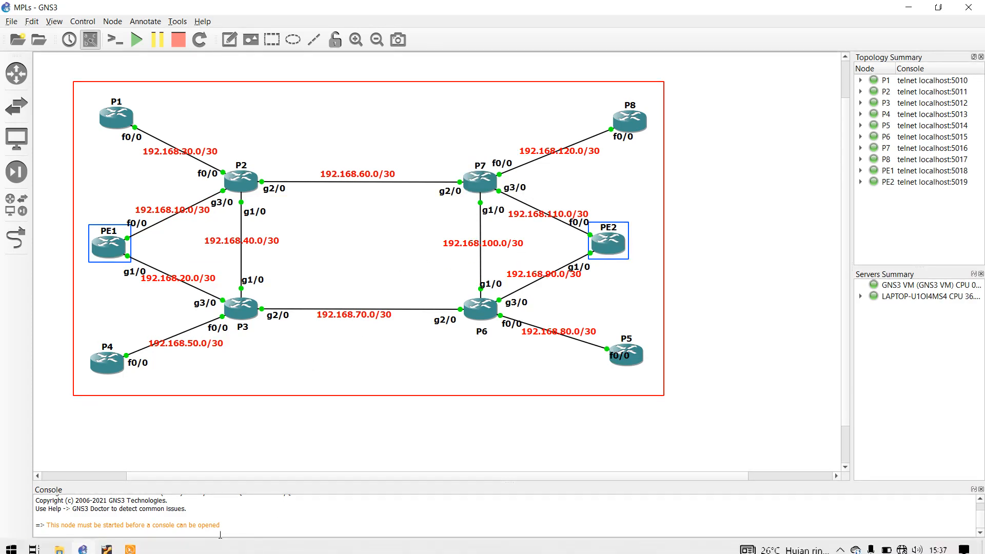
# Open a console session to router P2
pyautogui.click(132, 545)
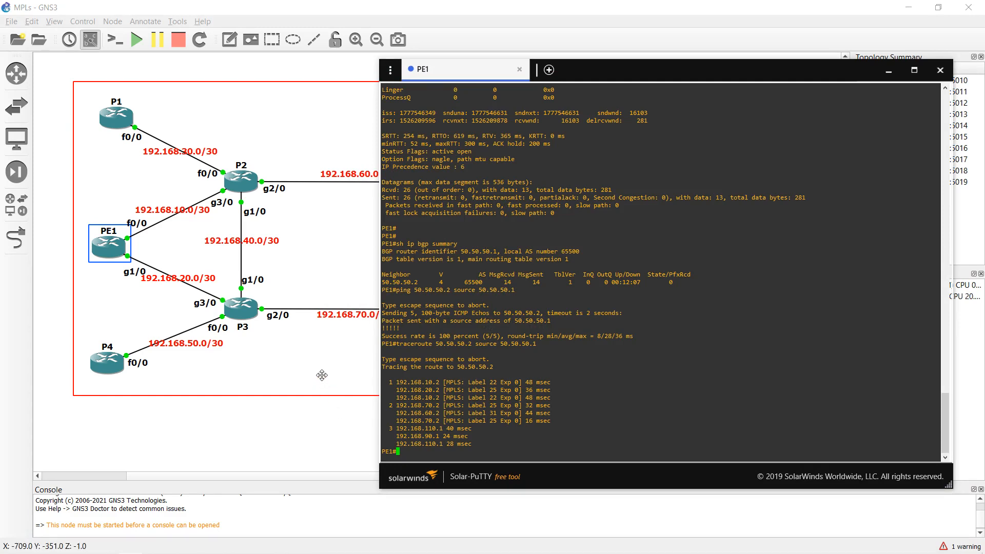
pyautogui.click(237, 188)
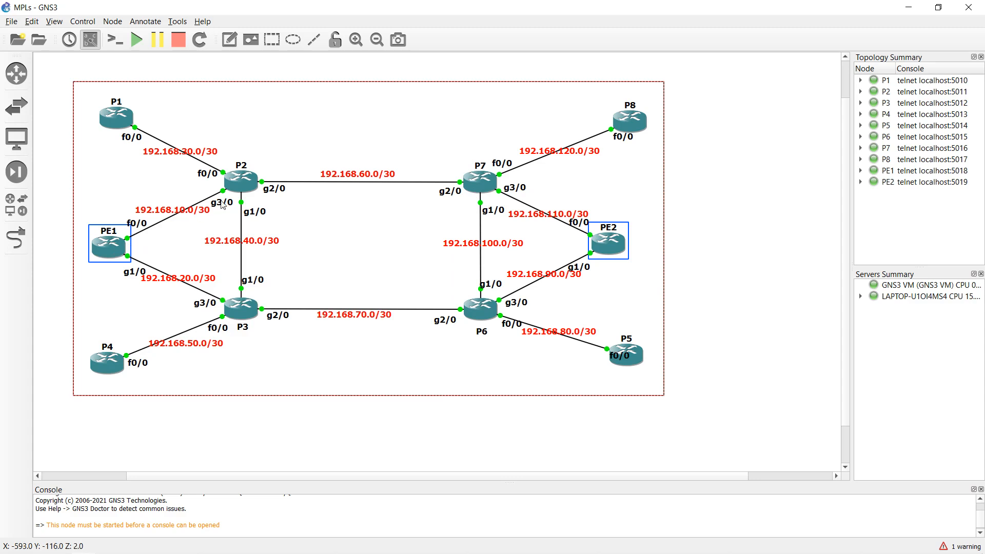
pyautogui.rightClick(239, 184)
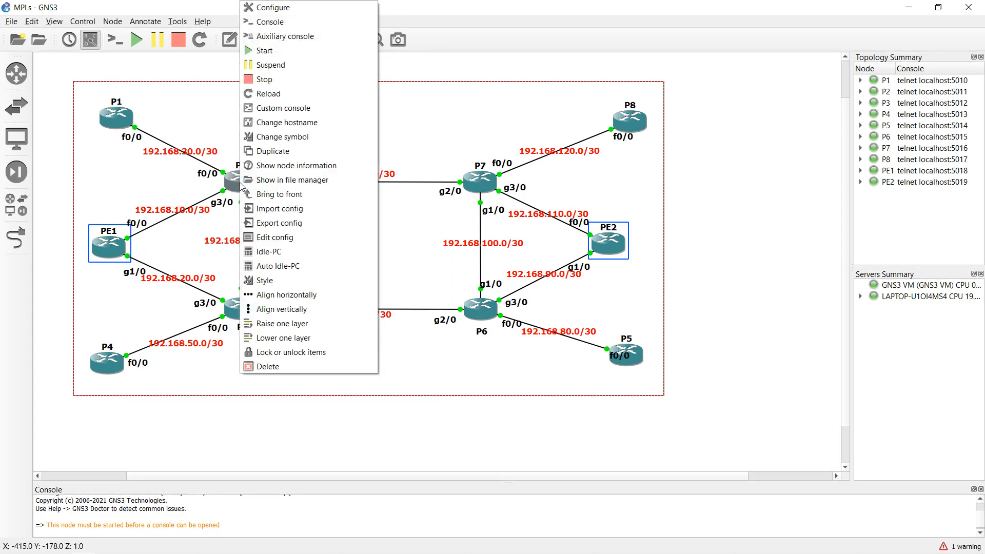
pyautogui.click(280, 21)
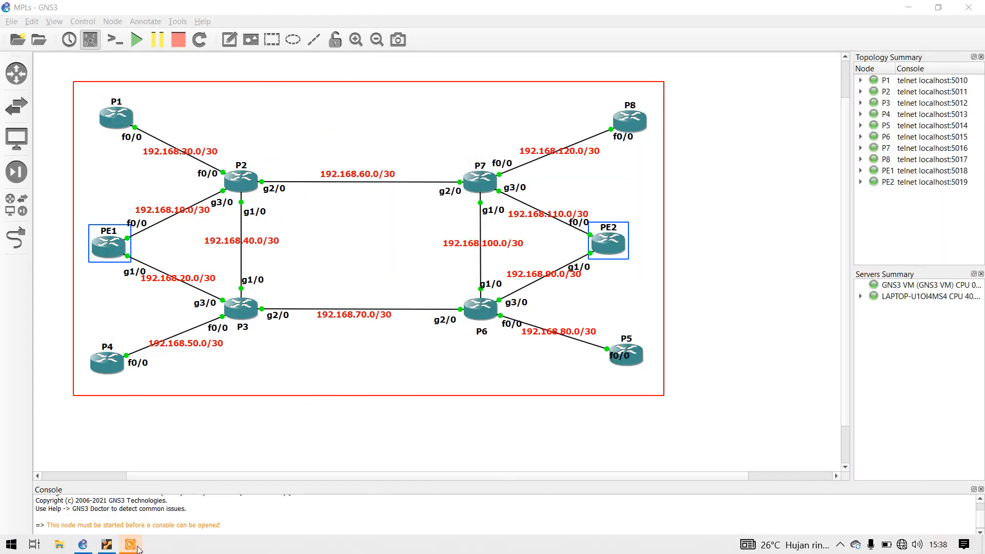
pyautogui.click(137, 546)
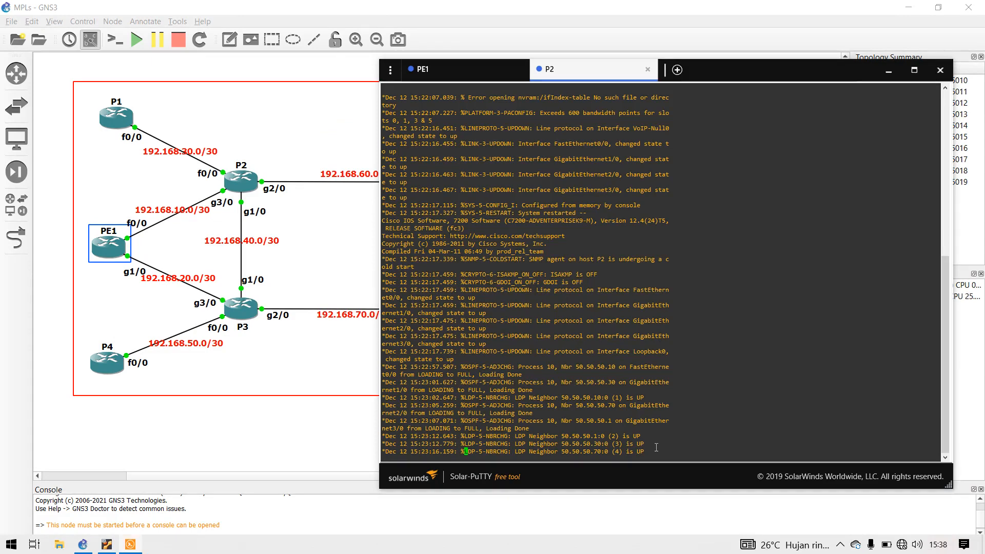
# Enter configuration mode on P2 with "conf t" and shut down interface g3/0
pyautogui.press('Return')
pyautogui.write('int')
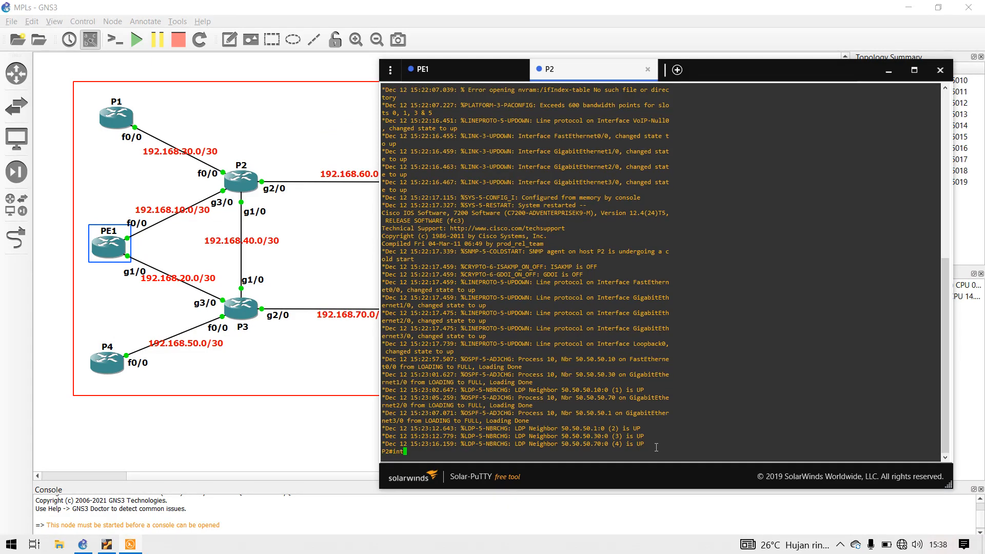
pyautogui.press('BackSpace')
pyautogui.write('conf t')
pyautogui.press('Return')
pyautogui.write('int ')
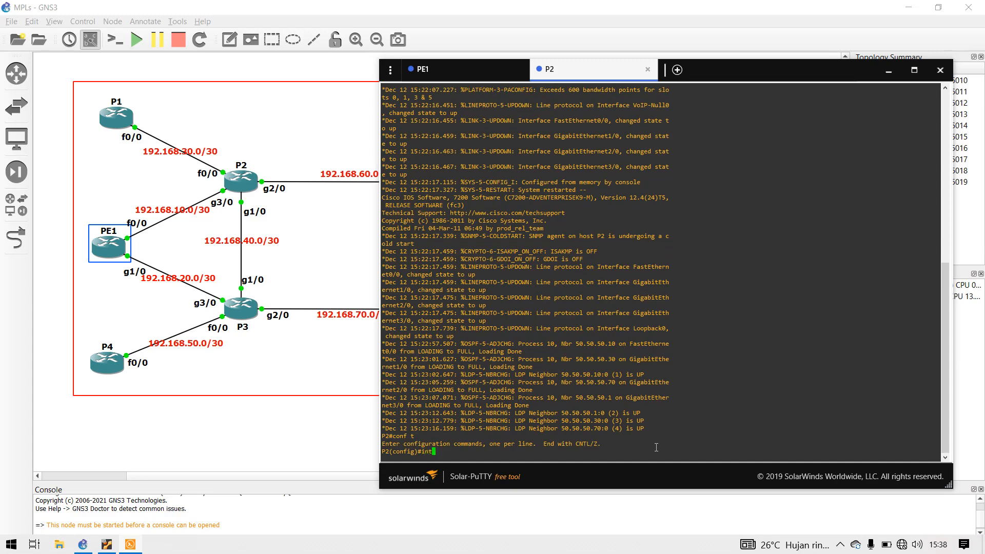
pyautogui.write('g3/0')
pyautogui.press('Return')
pyautogui.write('shutdown')
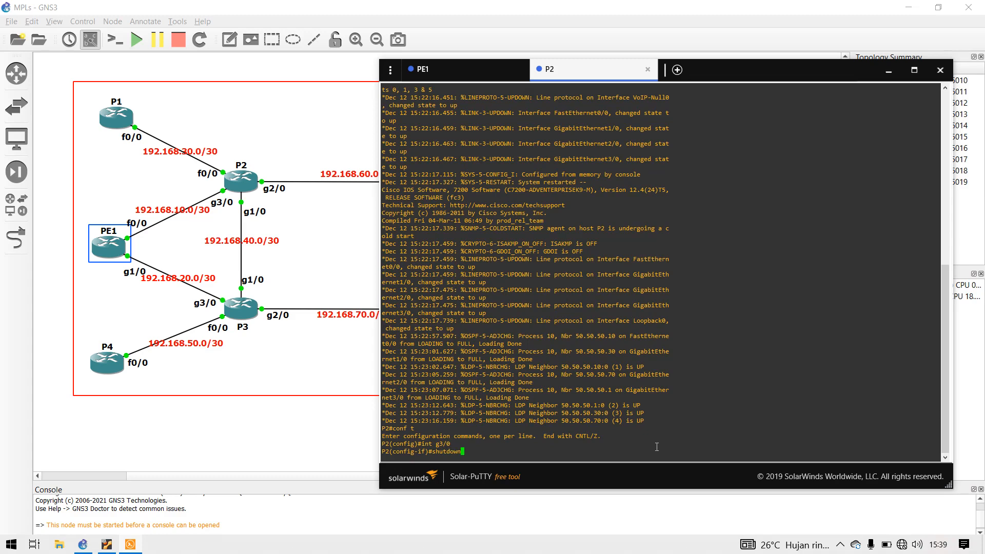
pyautogui.press('Return')
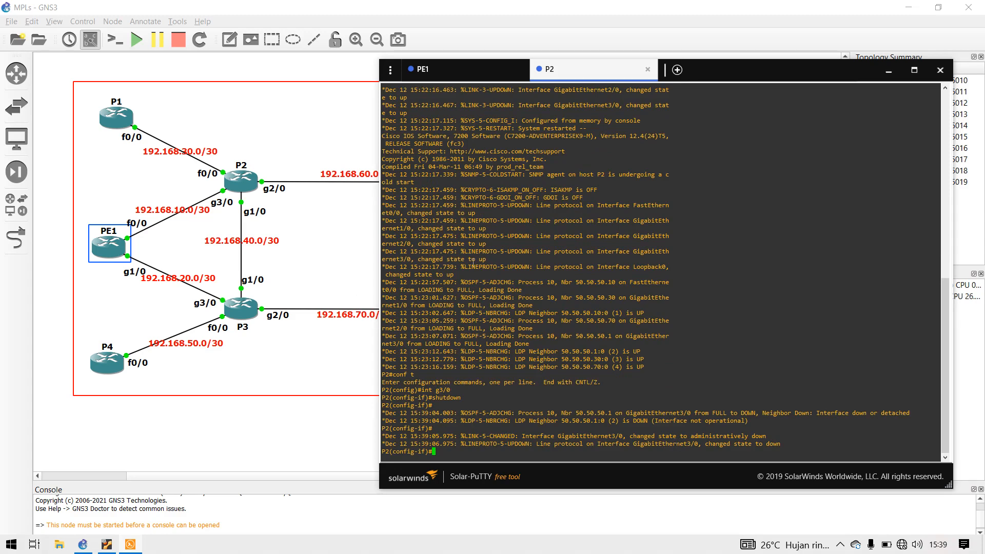
# Repeat "traceroute 50.50.50.2 source 50.50.50.1" on PE1 with P2's g3/0 shut down
pyautogui.click(481, 73)
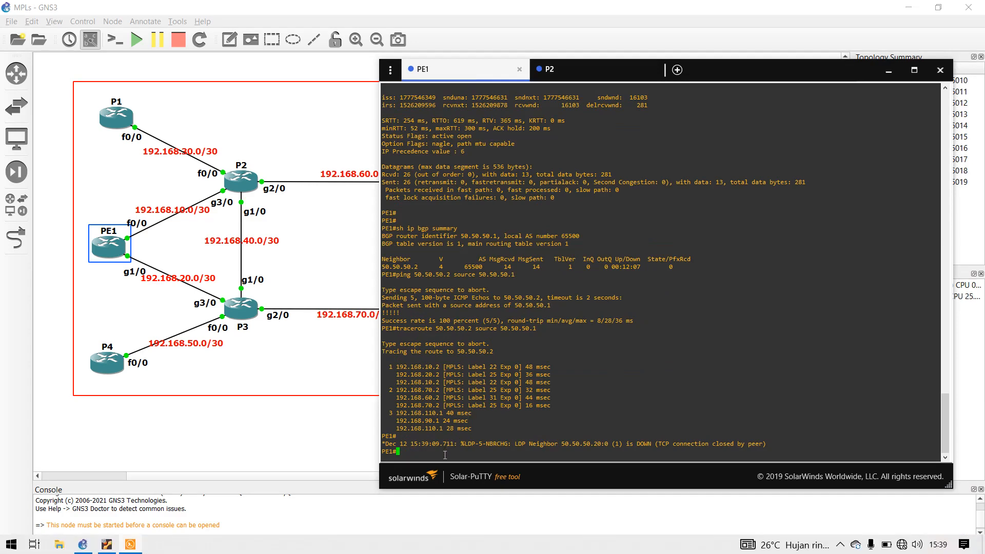
pyautogui.press('Up')
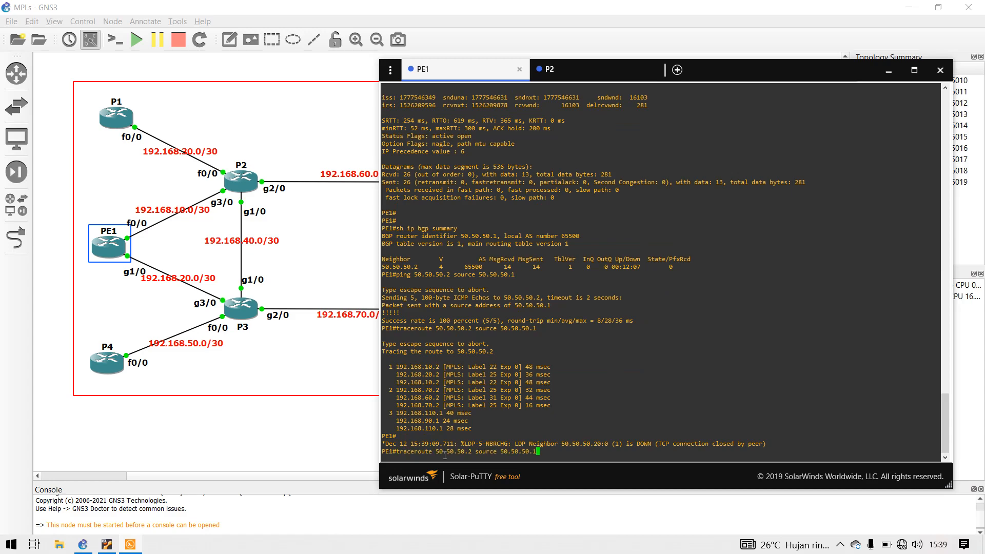
pyautogui.press('Return')
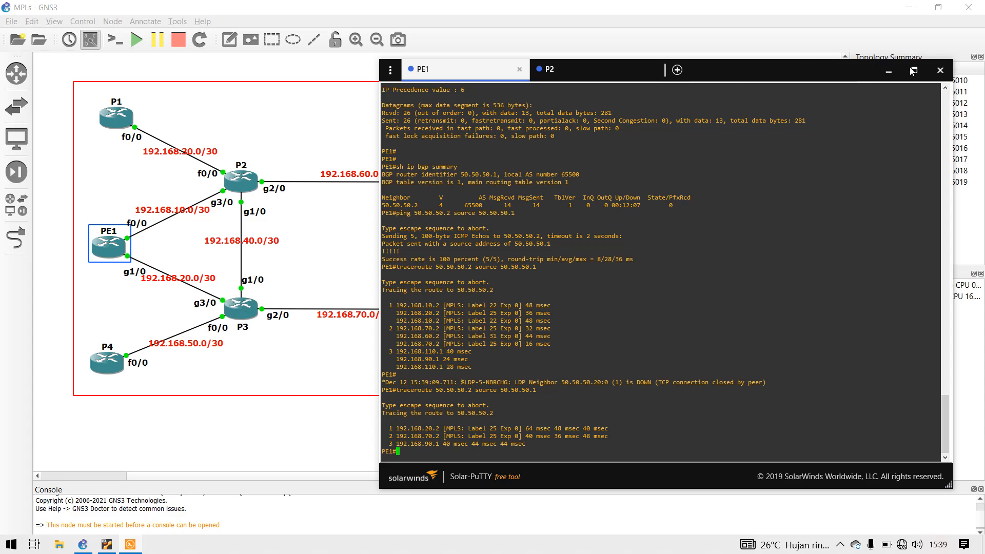
# Compare the new traceroute hops on PE1 with the links to PE2 in the full topology
pyautogui.click(888, 70)
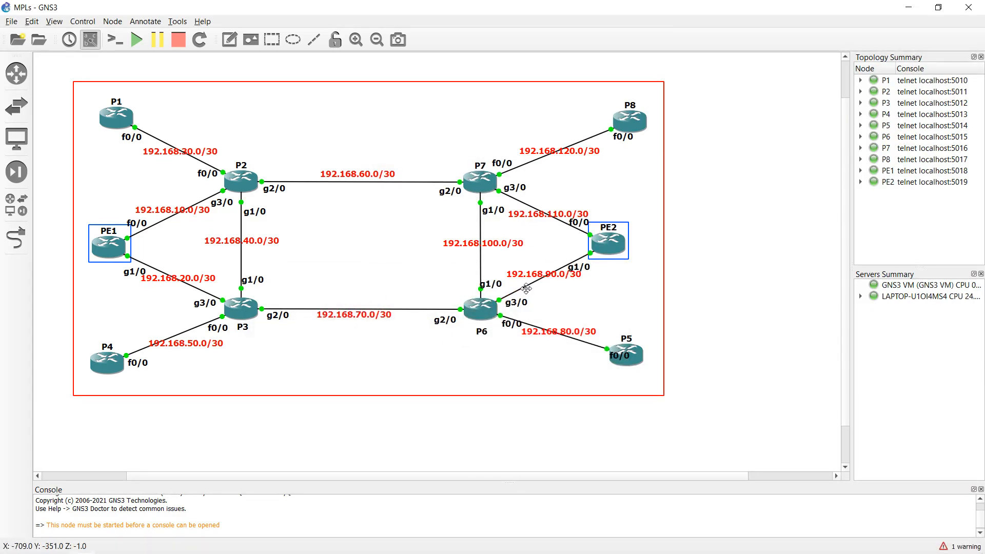
pyautogui.moveTo(213, 548)
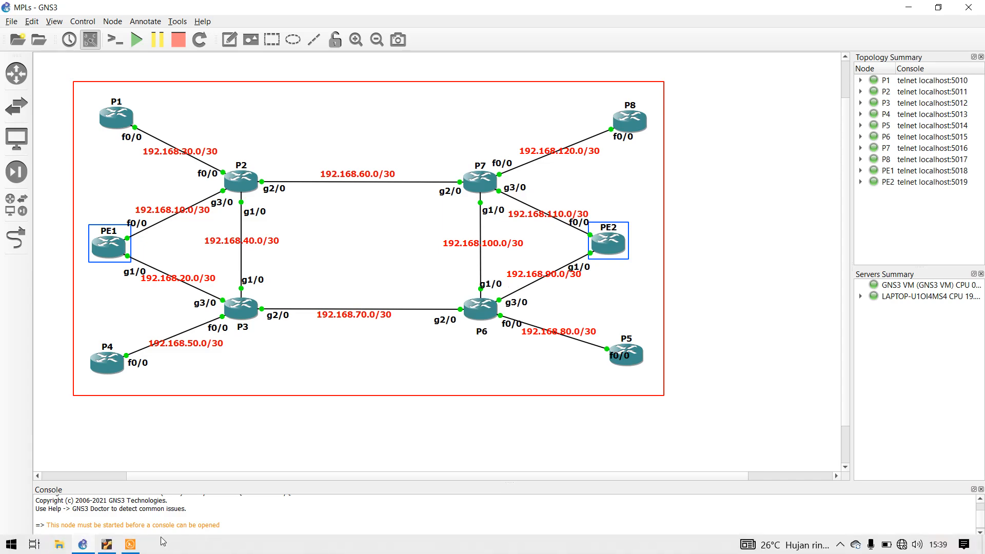
pyautogui.click(136, 547)
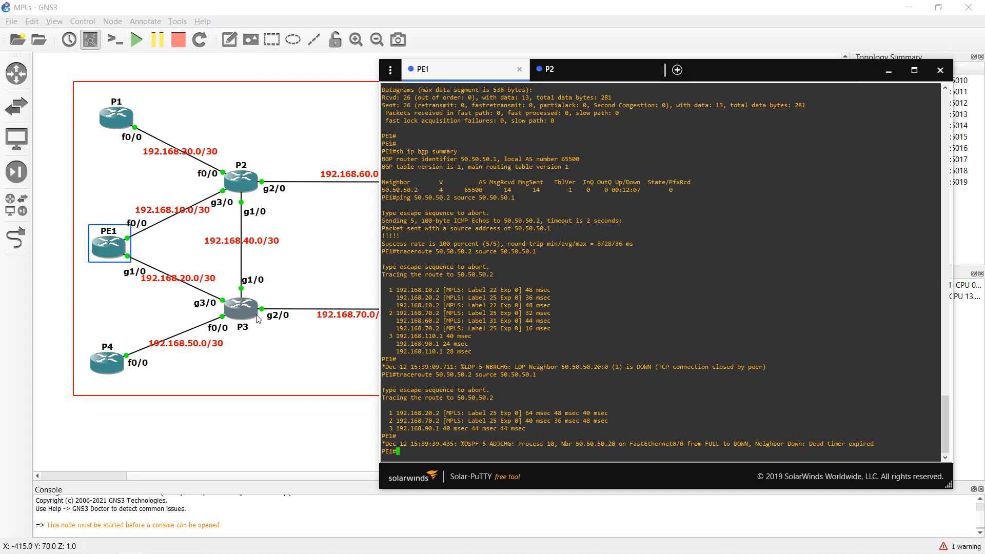
pyautogui.click(888, 71)
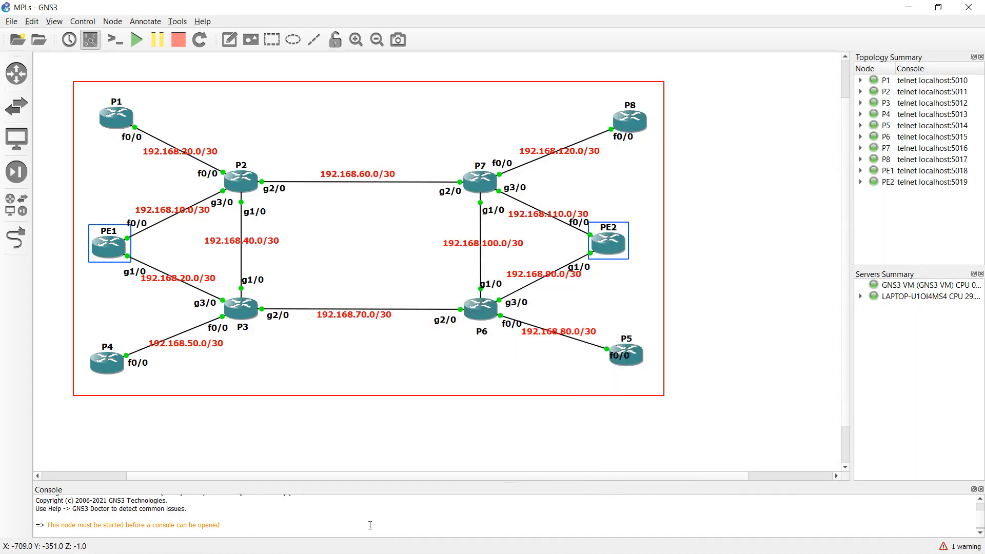
# Display PE1's complete routing table with "show ip route"
pyautogui.click(130, 550)
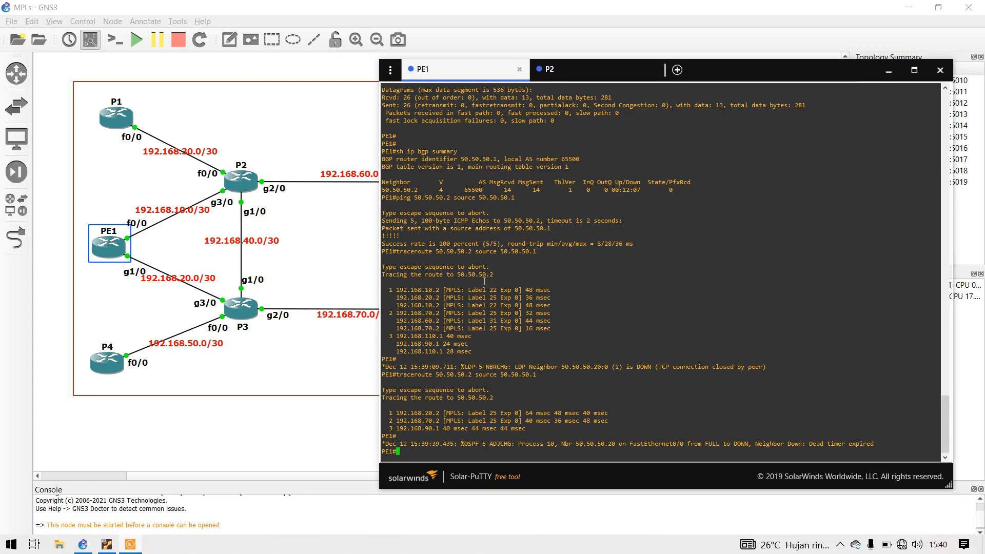
pyautogui.write('i')
pyautogui.press('BackSpace')
pyautogui.write('show ip route')
pyautogui.press('Return')
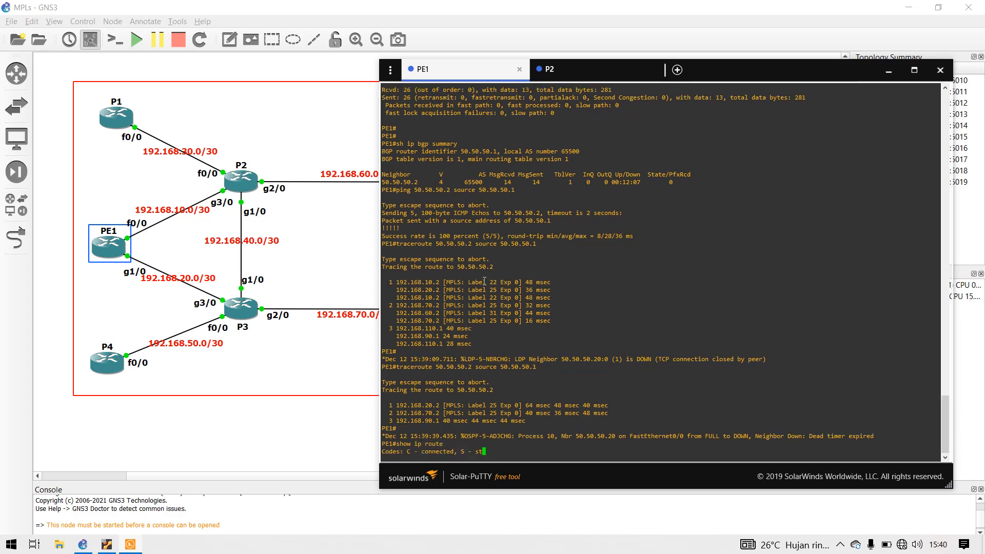
pyautogui.press('Return')
pyautogui.press('Return')
pyautogui.press('Return')
pyautogui.press('Return')
pyautogui.press('Return')
pyautogui.press('Return')
pyautogui.press('Return')
pyautogui.press('Return')
pyautogui.press('Return')
pyautogui.press('Return')
pyautogui.press('Return')
pyautogui.press('Return')
pyautogui.press('Return')
pyautogui.press('Return')
pyautogui.press('Return')
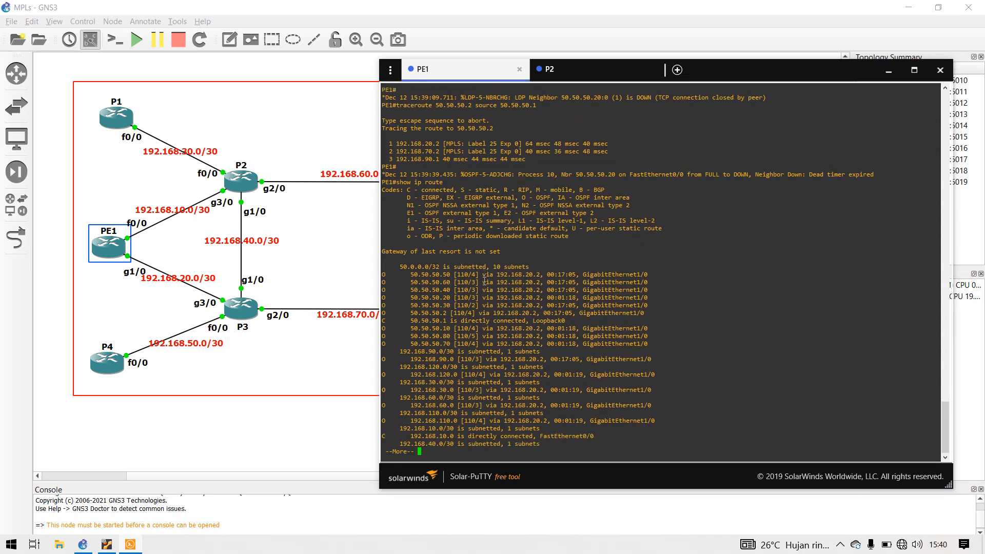
pyautogui.press('Return')
pyautogui.press('Return')
pyautogui.press('Return')
pyautogui.press('Return')
pyautogui.press('Return')
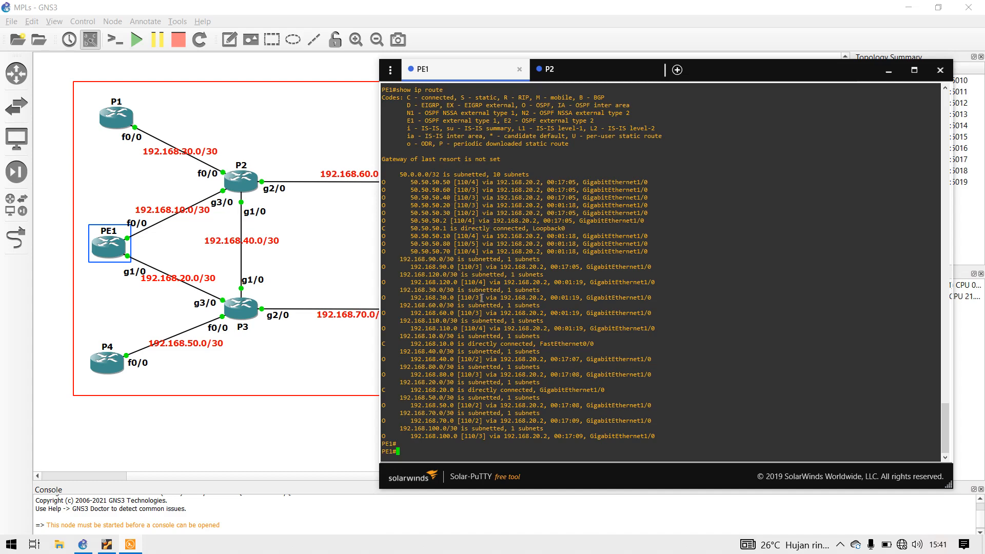
# Display the MPLS label forwarding entries on PE1 with "sh mpls forwarding-table"
pyautogui.write('sh ip bgp neighbord')
pyautogui.press('Up')
pyautogui.press('Up')
pyautogui.press('Return')
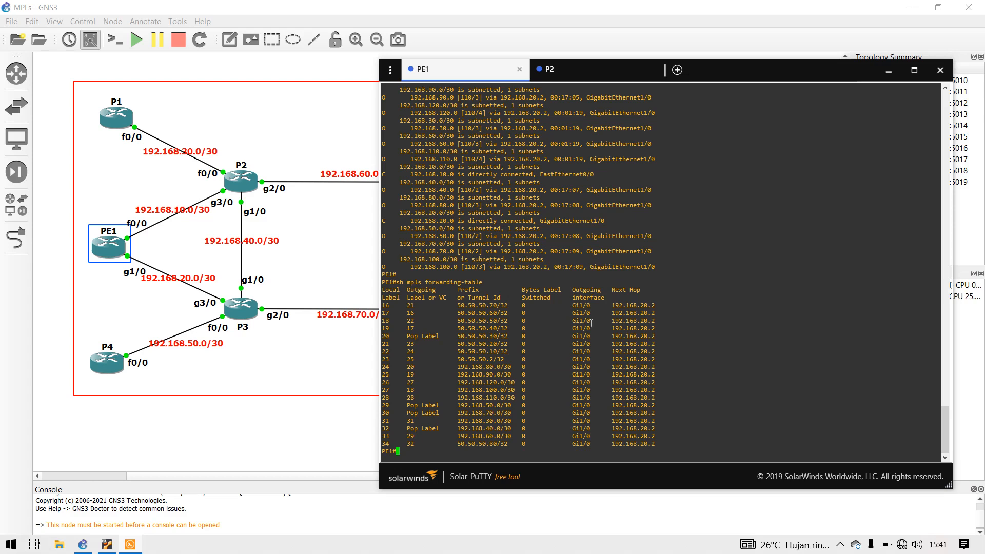
# Return to P2's console and re-enable interface g3/0 with "no sh"
pyautogui.click(323, 259)
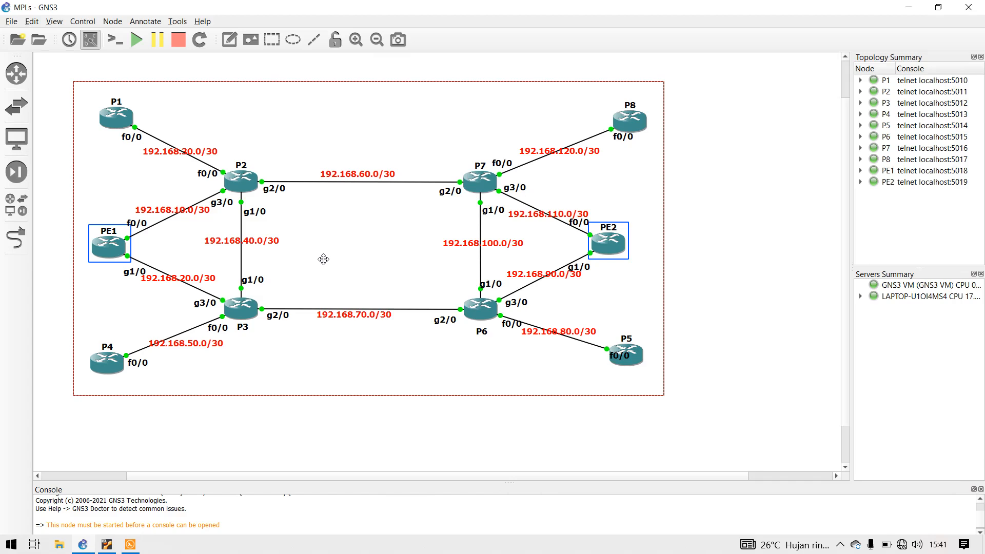
pyautogui.rightClick(248, 190)
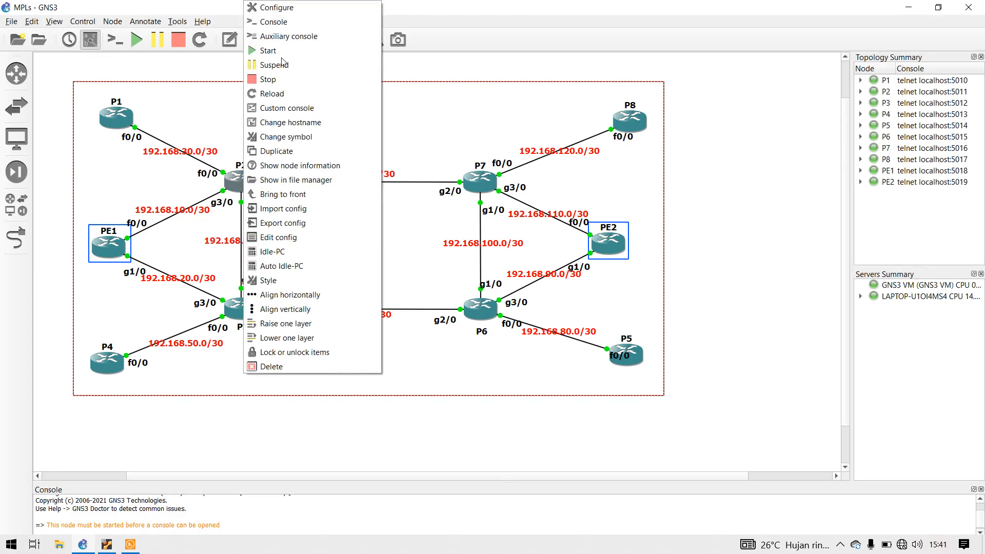
pyautogui.click(273, 22)
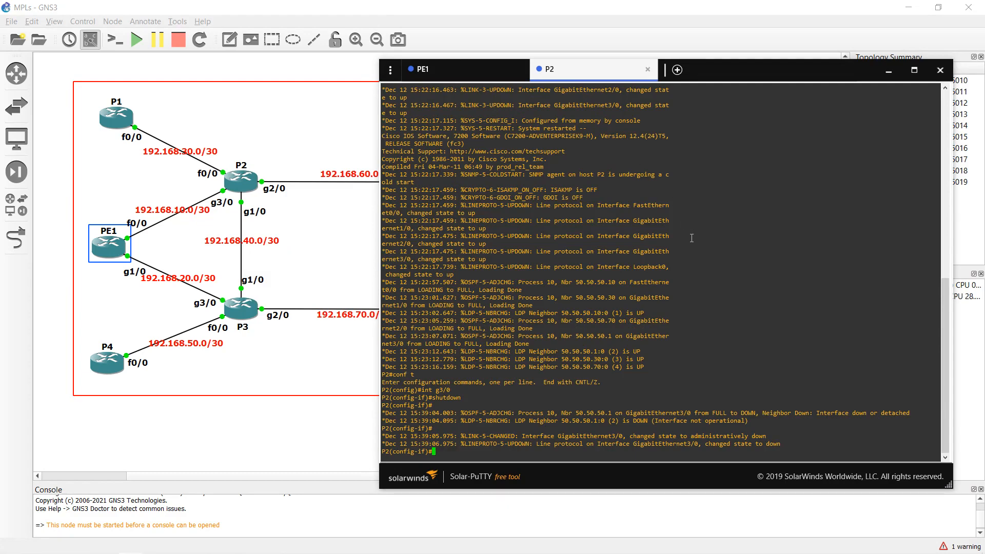
pyautogui.write('no sh')
pyautogui.press('Return')
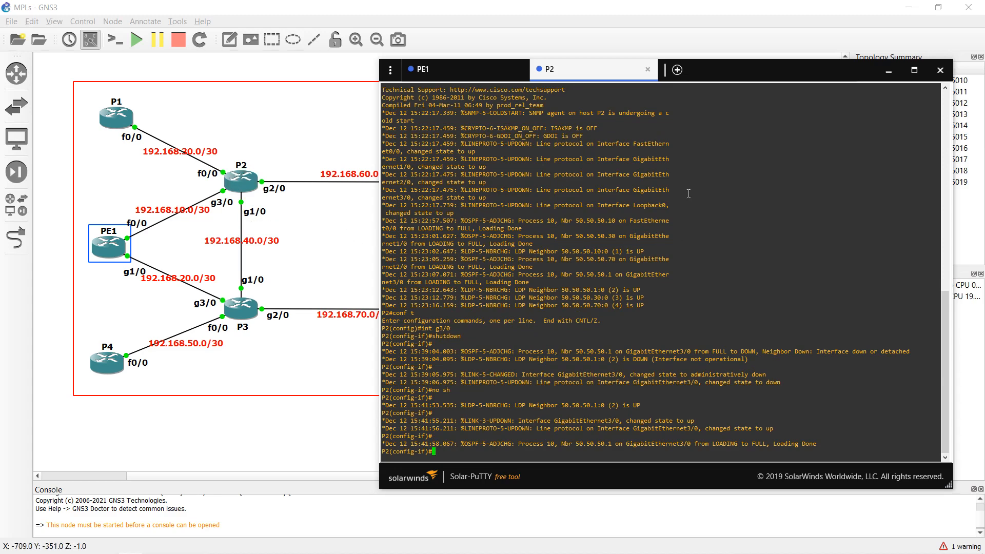
# Put the console out of the way and stop router P3 in the topology
pyautogui.click(889, 76)
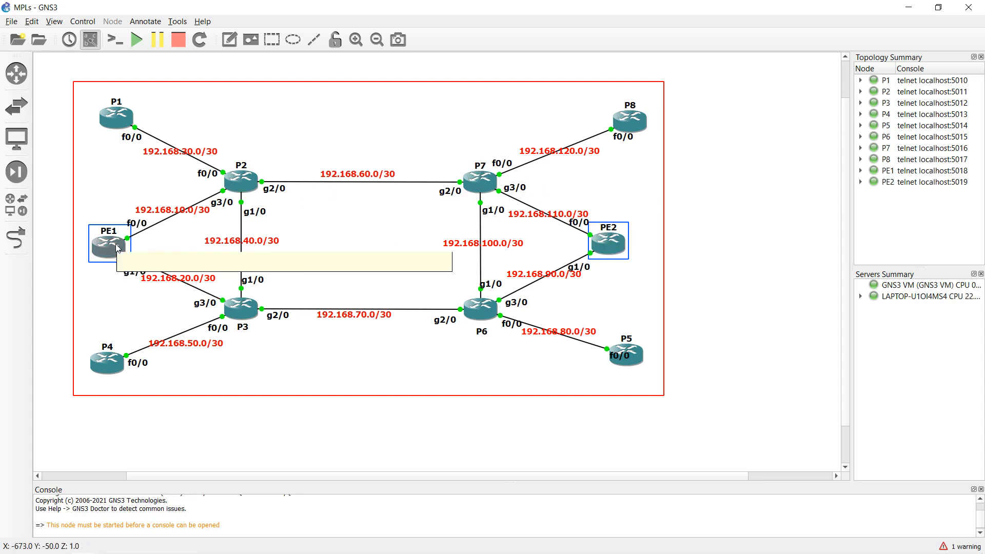
pyautogui.moveTo(119, 252)
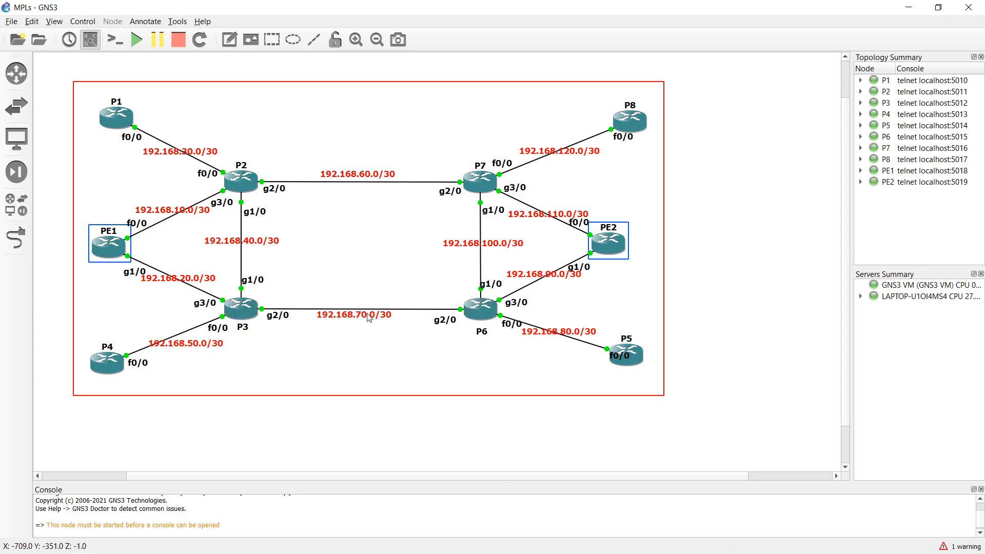
pyautogui.rightClick(250, 310)
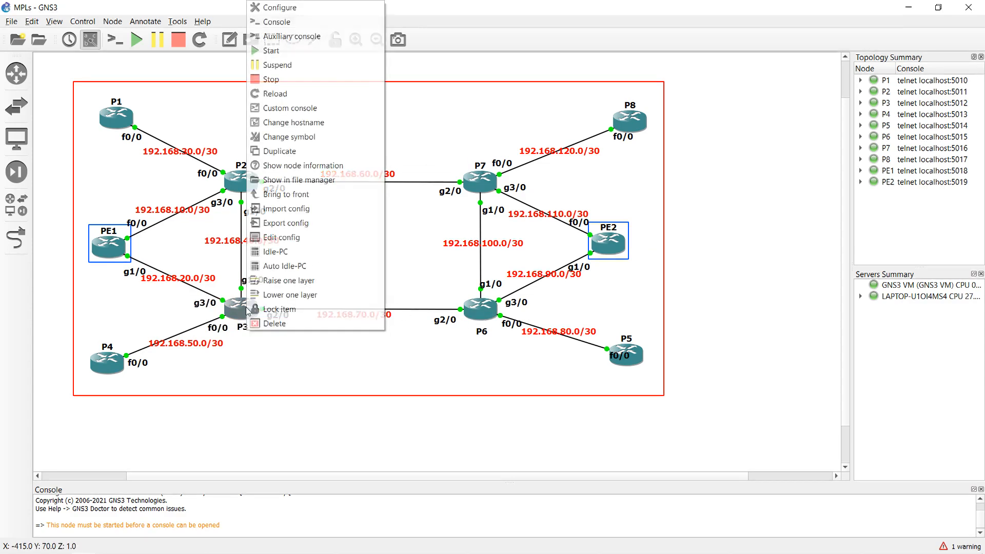
pyautogui.click(259, 356)
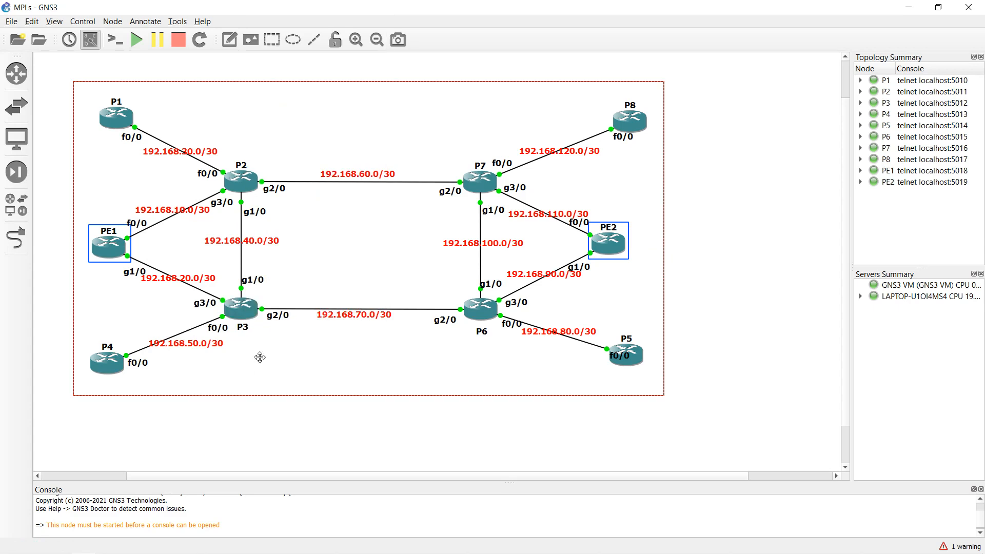
pyautogui.rightClick(243, 315)
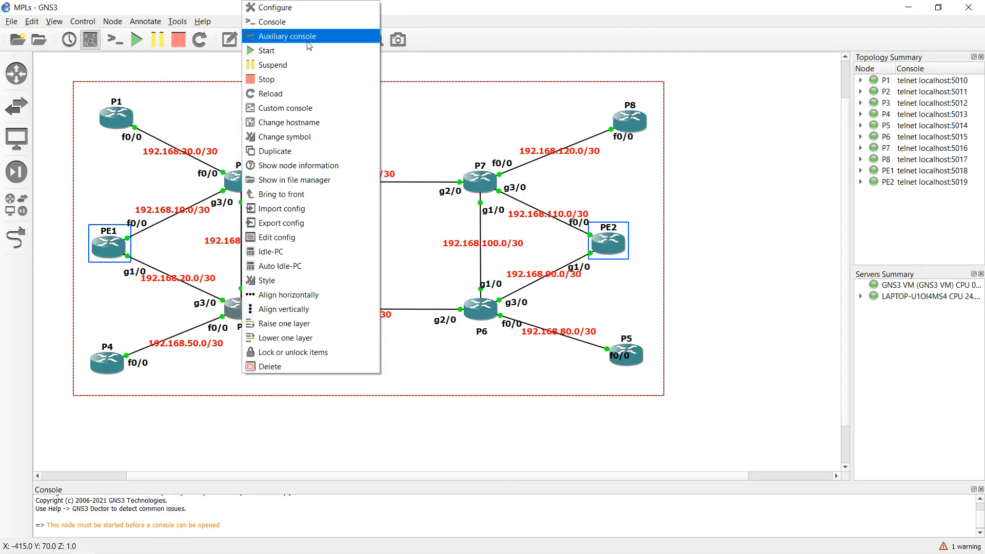
pyautogui.click(303, 83)
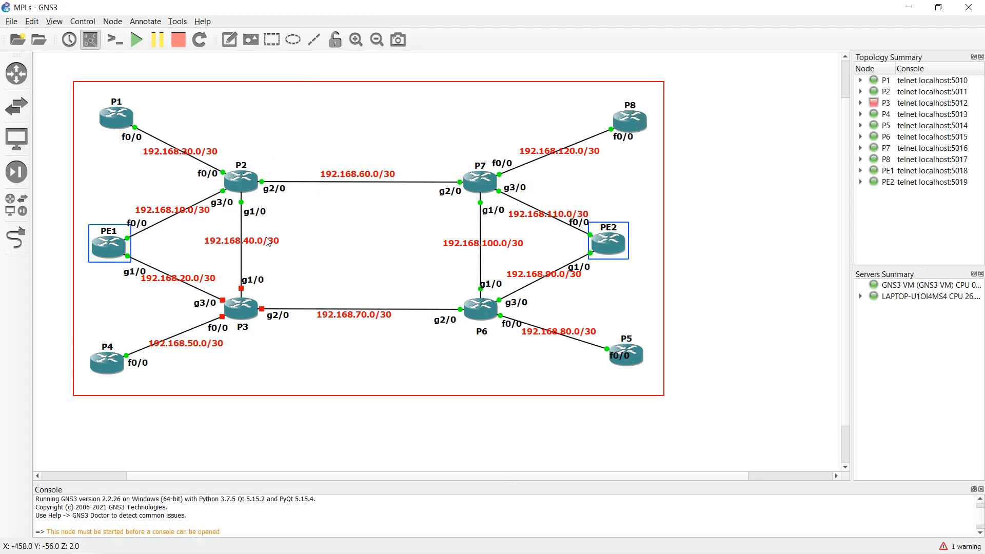
pyautogui.click(333, 249)
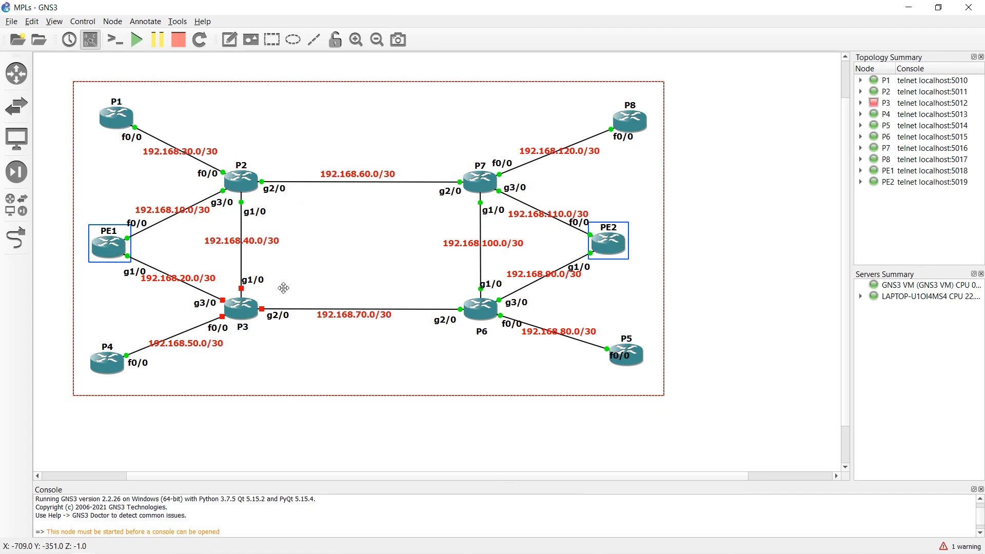
# Open a console to PE1 from the topology and clear the stray text from its command prompt
pyautogui.rightClick(107, 254)
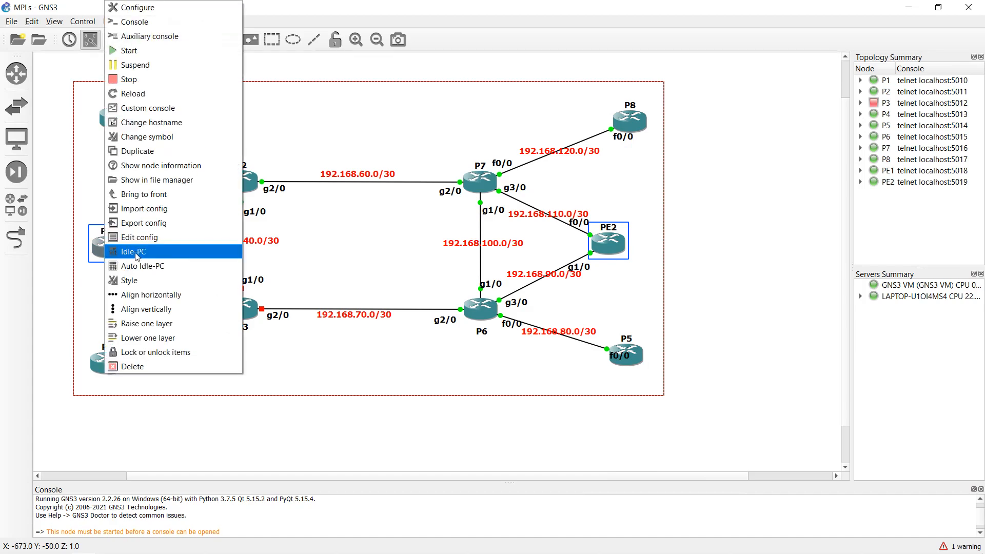
pyautogui.click(150, 24)
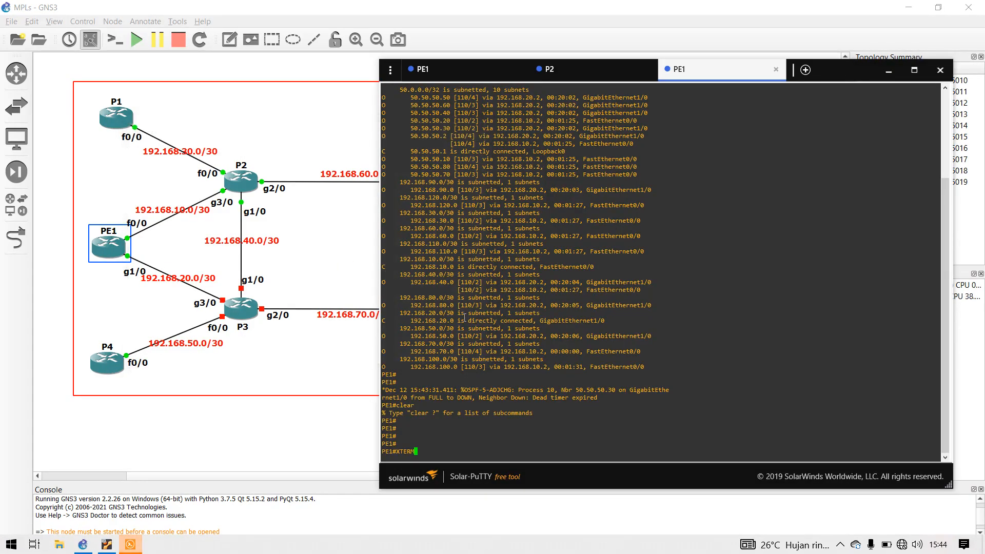
pyautogui.press('BackSpace')
pyautogui.press('BackSpace')
pyautogui.press('BackSpace')
pyautogui.press('BackSpace')
pyautogui.press('BackSpace')
# Display PE1's routing table with "sh ip route" and page through it to the end
pyautogui.write('sh ip route')
pyautogui.press('Return')
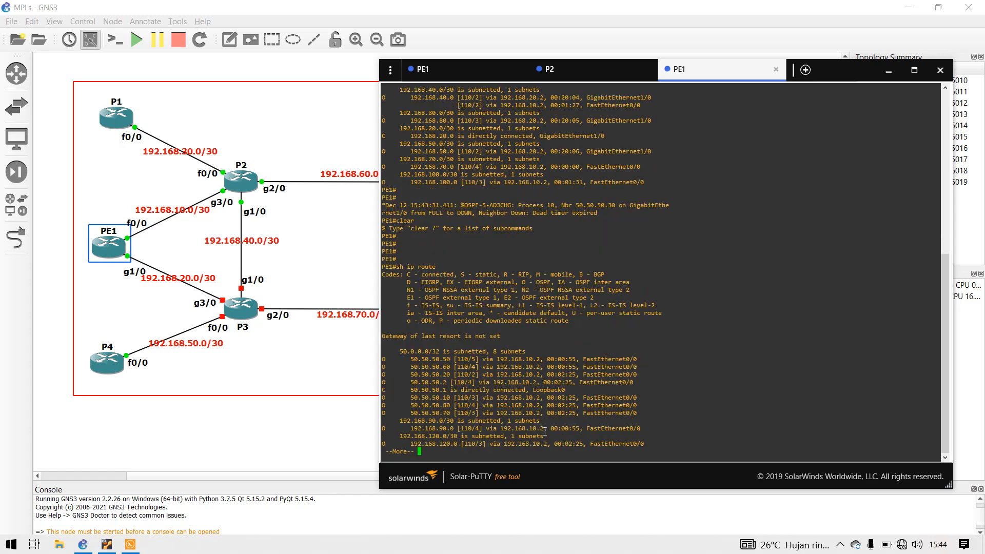
pyautogui.press('Return')
pyautogui.press('Return')
pyautogui.press('Return')
pyautogui.press('Return')
pyautogui.press('Return')
pyautogui.press('Return')
pyautogui.press('Return')
pyautogui.press('Return')
pyautogui.press('Return')
pyautogui.press('Return')
pyautogui.press('Return')
pyautogui.press('Return')
pyautogui.press('Return')
pyautogui.press('Return')
pyautogui.press('Return')
pyautogui.press('Return')
pyautogui.press('Return')
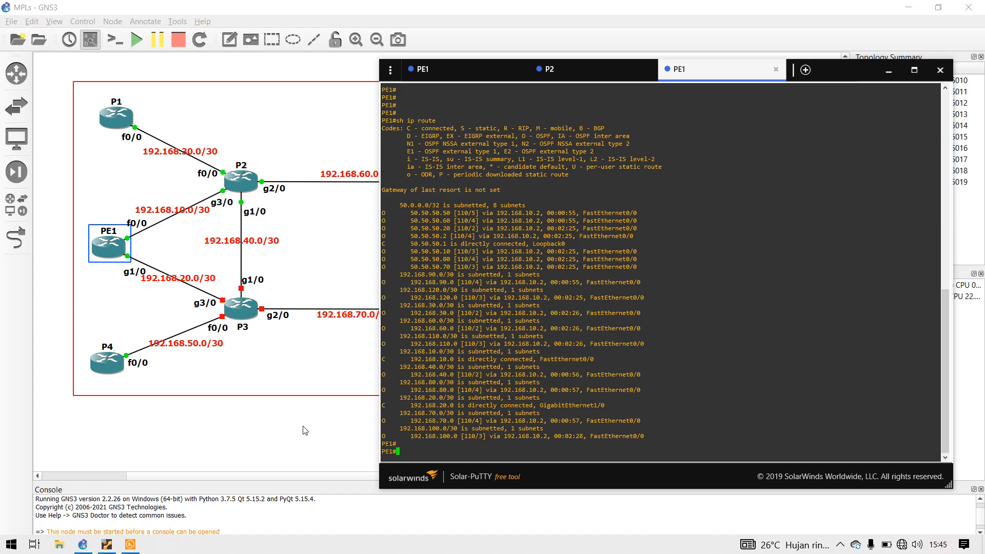
# Display PE1's label forwarding entries with P3 stopped, using "sh mpls forwarding-table"
pyautogui.write('show ip route')
pyautogui.press('Up')
pyautogui.press('Return')
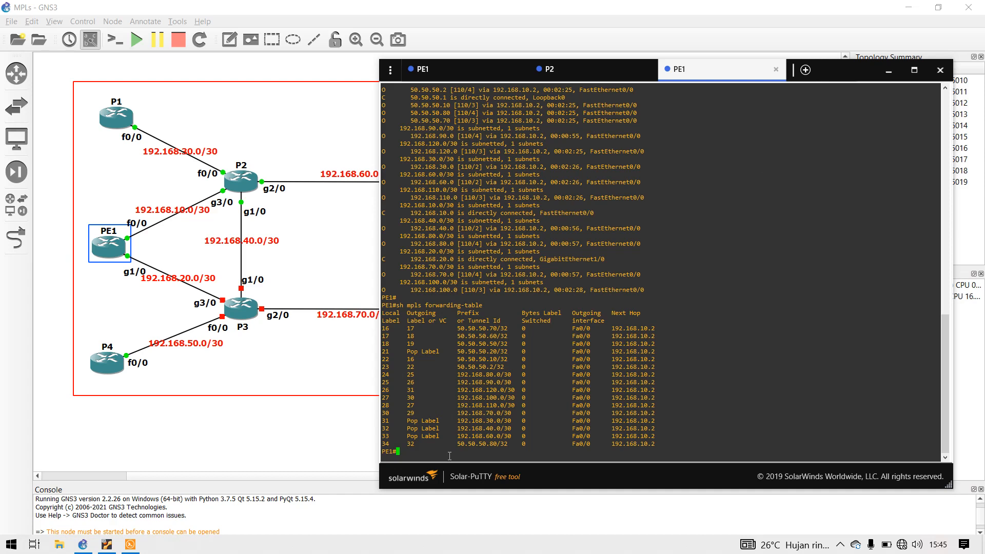
pyautogui.press('Return')
# Trace the labelled path from PE1 to PE2 by rerunning "traceroute 50.50.50.2 source 50.50.50.1" from the command history
pyautogui.press('Up')
pyautogui.press('Up')
pyautogui.press('Up')
pyautogui.press('Up')
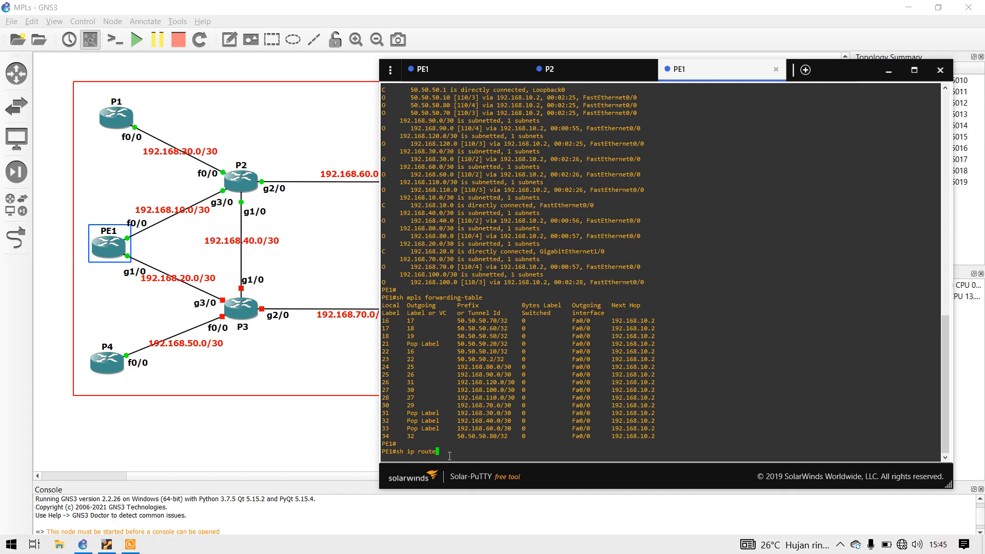
pyautogui.press('Down')
pyautogui.press('Up')
pyautogui.press('Up')
pyautogui.press('Return')
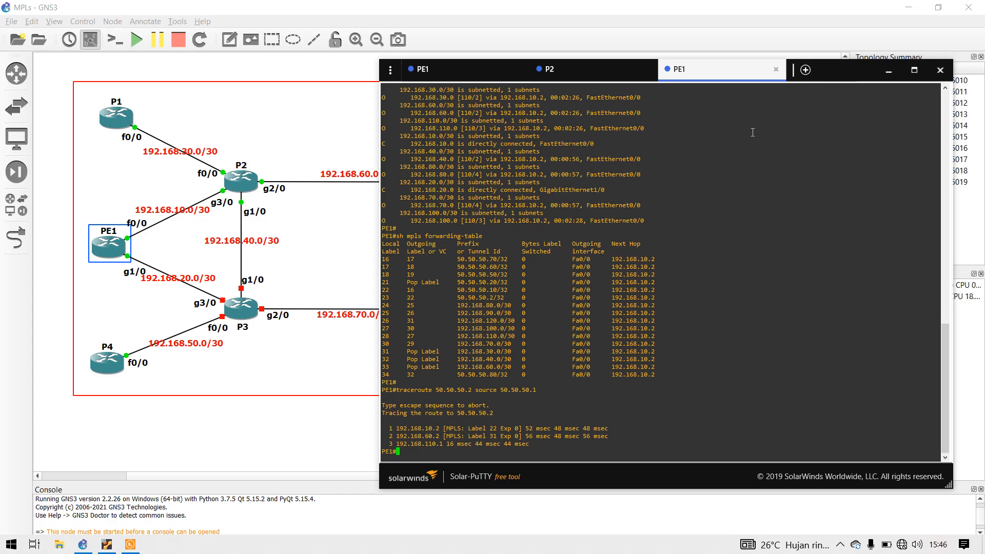
# Close the extra PE1 console session and the console window to return to the topology
pyautogui.click(516, 75)
pyautogui.click(519, 70)
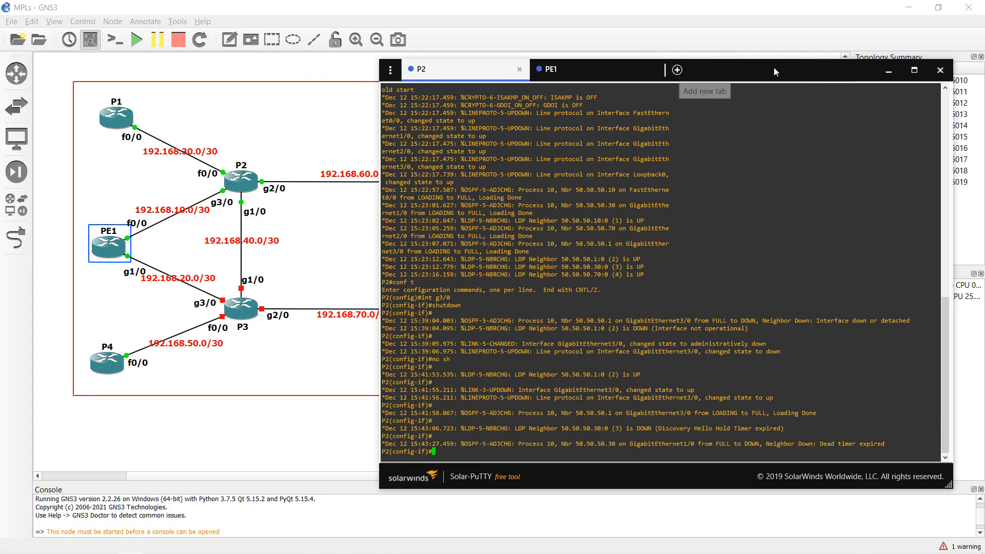
pyautogui.click(939, 69)
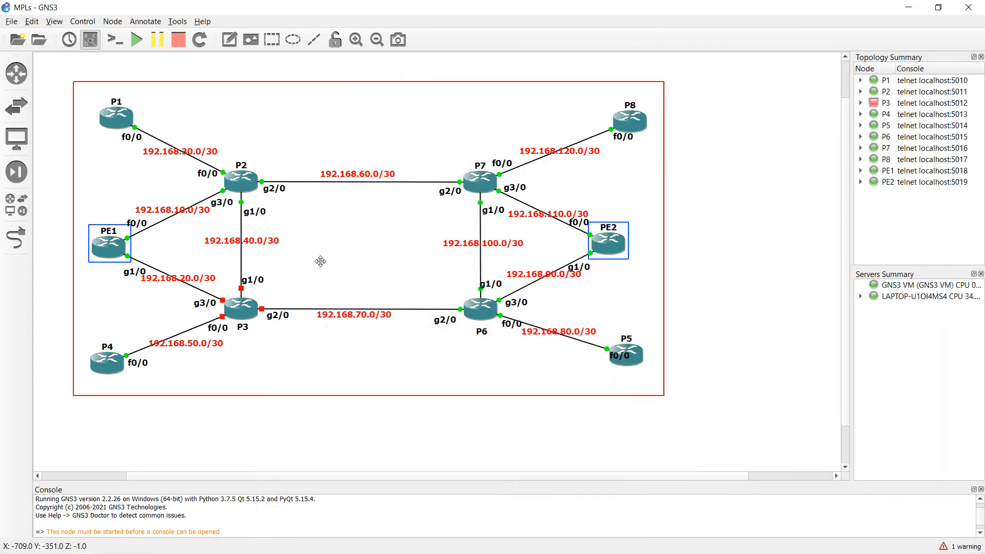